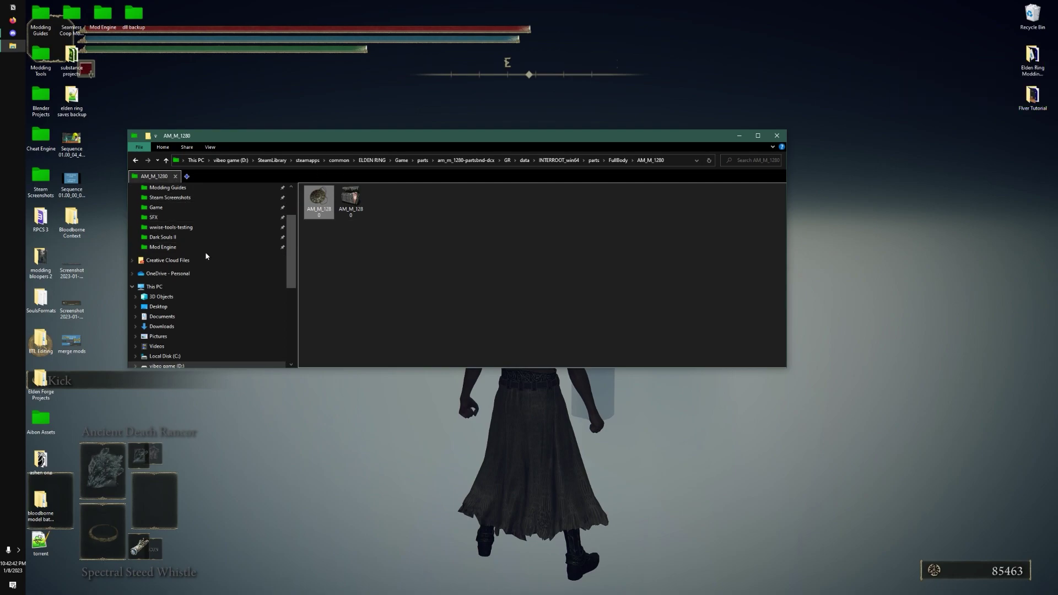
- Switch to Firefox, search the web for "yabber elden ring" and open a result
{"action": "scroll", "coordinate": [203, 260], "scroll_direction": "up", "scroll_amount": 2}
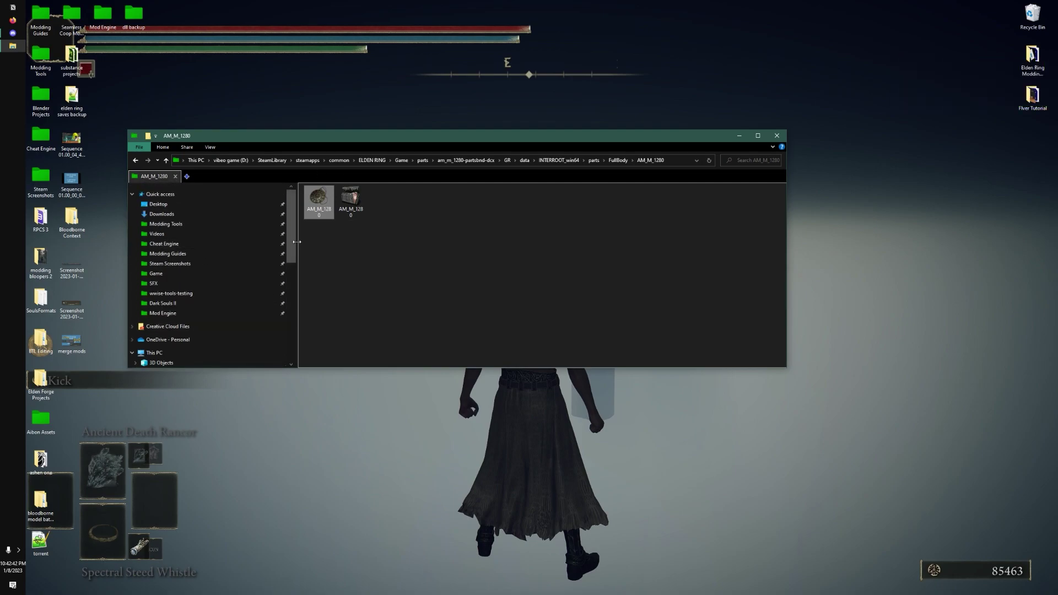
{"action": "left_click", "coordinate": [13, 20]}
{"action": "left_click", "coordinate": [330, 27]}
{"action": "type", "text": "yabber el"}
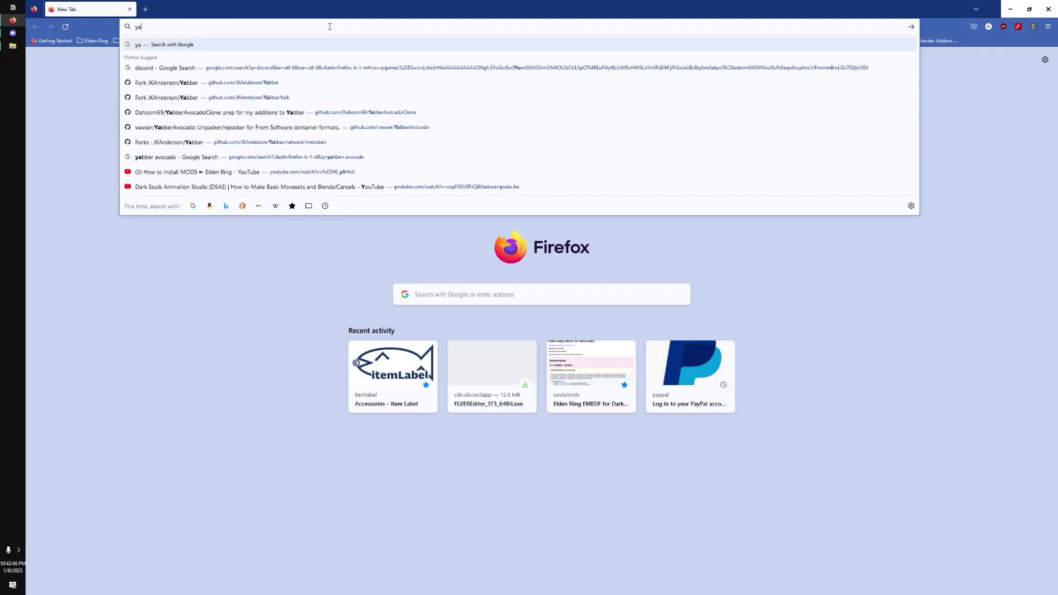
{"action": "type", "text": "den ring"}
{"action": "key", "text": "Return"}
{"action": "left_click", "coordinate": [282, 144]}
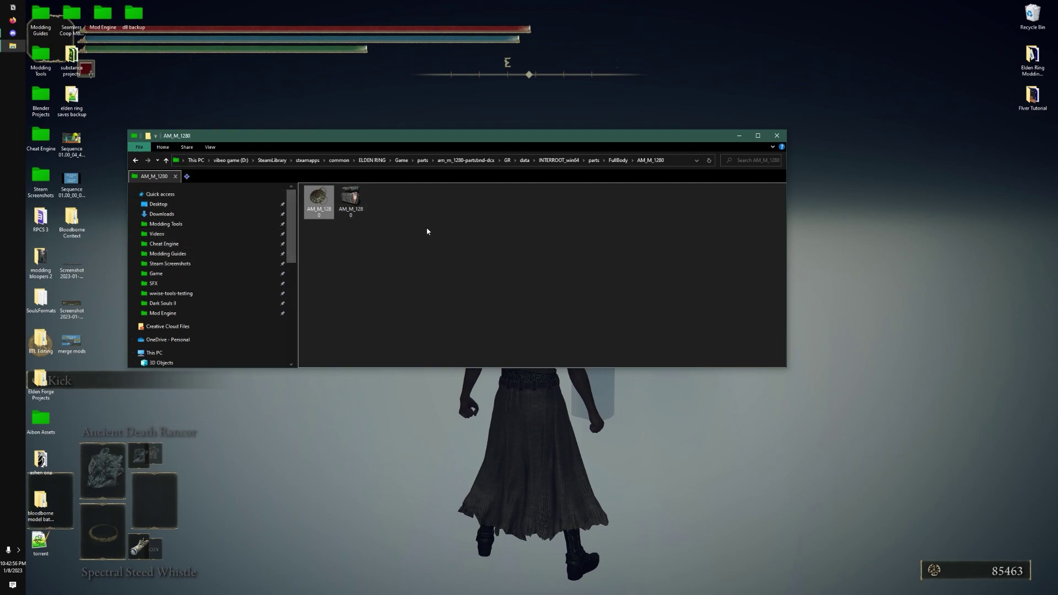
- Switch to File Explorer and open the Modding Tools folder in a separate window
{"action": "left_click", "coordinate": [371, 246]}
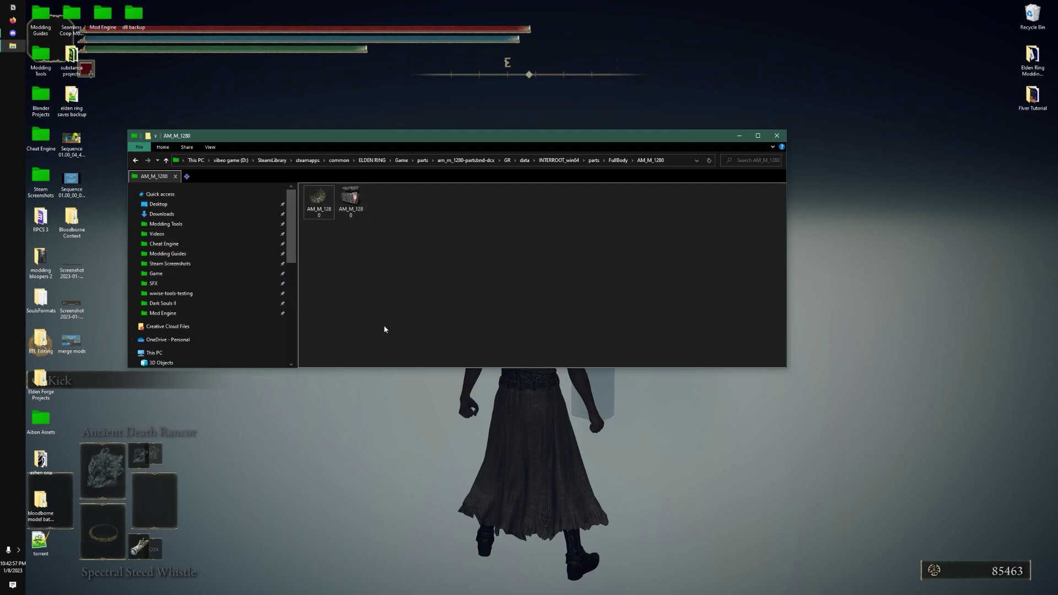
{"action": "right_click", "coordinate": [166, 225]}
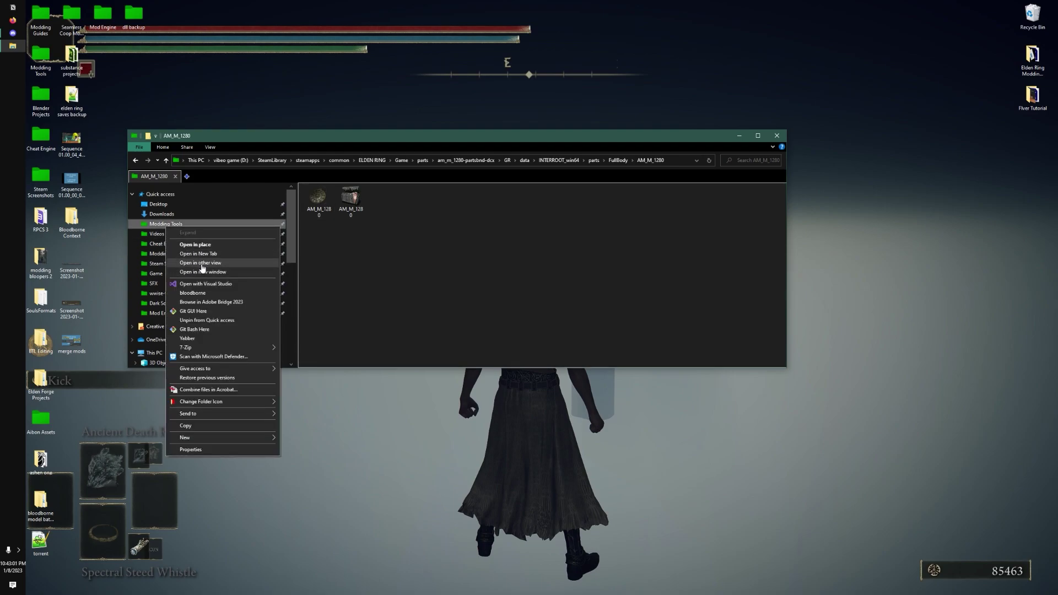
{"action": "left_click", "coordinate": [202, 272]}
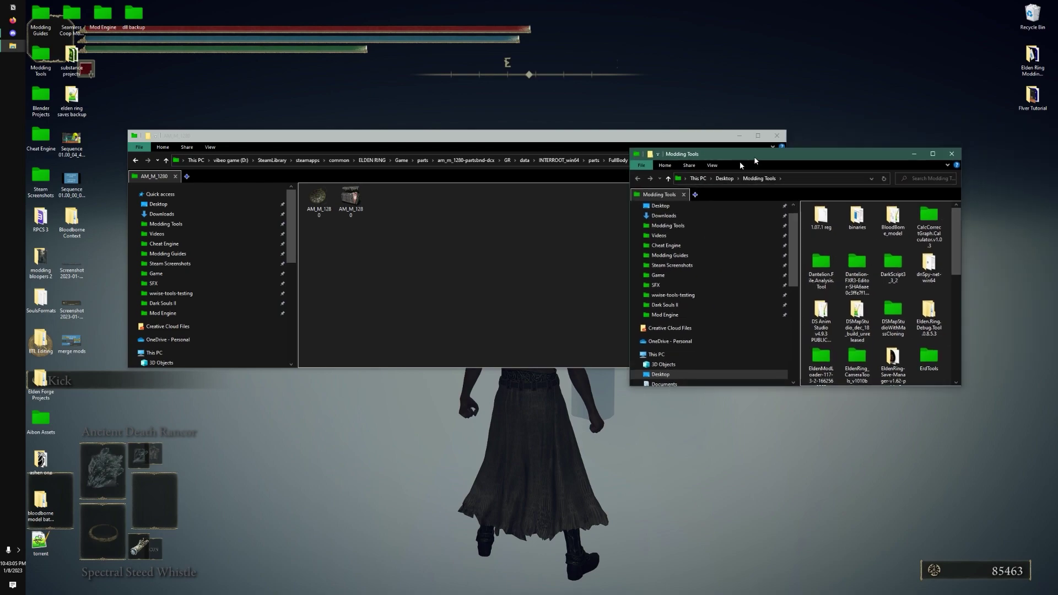
- Resize and arrange the AM_M_1280 and Modding Tools windows side by side
{"action": "right_click", "coordinate": [362, 208]}
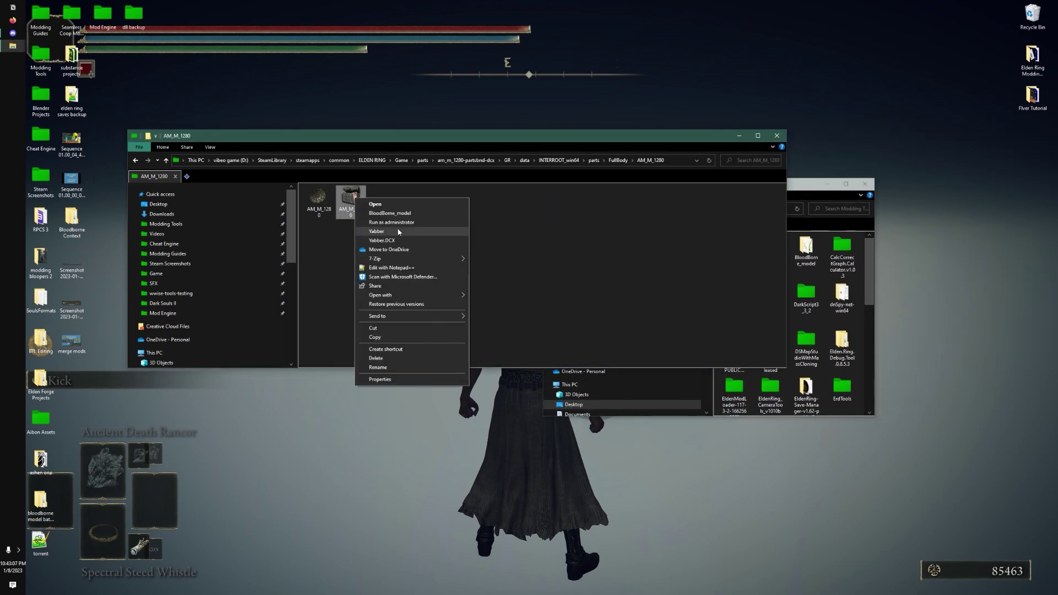
{"action": "left_click", "coordinate": [686, 283]}
{"action": "left_click_drag", "start_coordinate": [805, 185], "coordinate": [877, 125]}
{"action": "left_click_drag", "start_coordinate": [536, 137], "coordinate": [441, 135]}
{"action": "left_click_drag", "start_coordinate": [693, 183], "coordinate": [314, 183]}
{"action": "left_click_drag", "start_coordinate": [193, 141], "coordinate": [343, 108]}
{"action": "left_click_drag", "start_coordinate": [787, 131], "coordinate": [625, 111]}
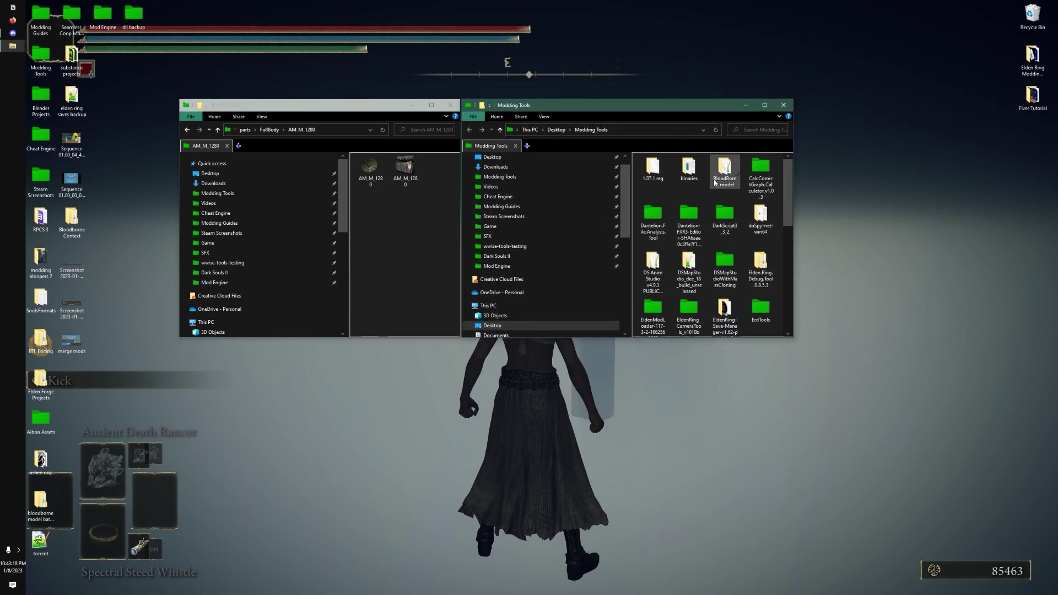
- Open the YabberAvocado folder inside Modding Tools
{"action": "left_click_drag", "start_coordinate": [787, 199], "coordinate": [790, 303]}
{"action": "double_click", "coordinate": [761, 245]}
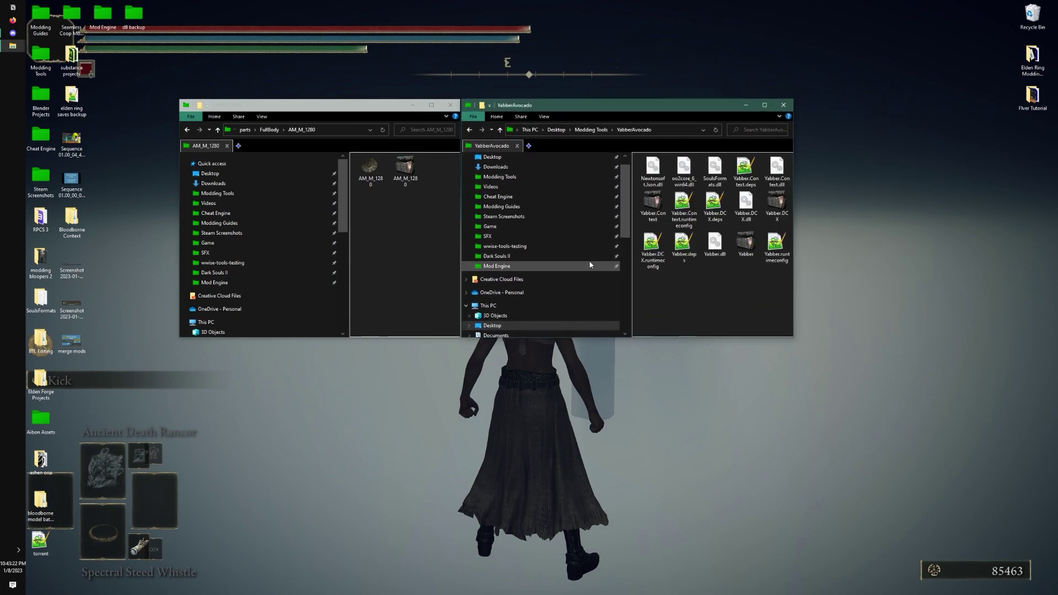
{"action": "left_click", "coordinate": [440, 209]}
- Go back to the game's parts folder, then return through am_m_1280-partsbnd-dcx and its subfolders to AM_M_1280
{"action": "left_click", "coordinate": [255, 132]}
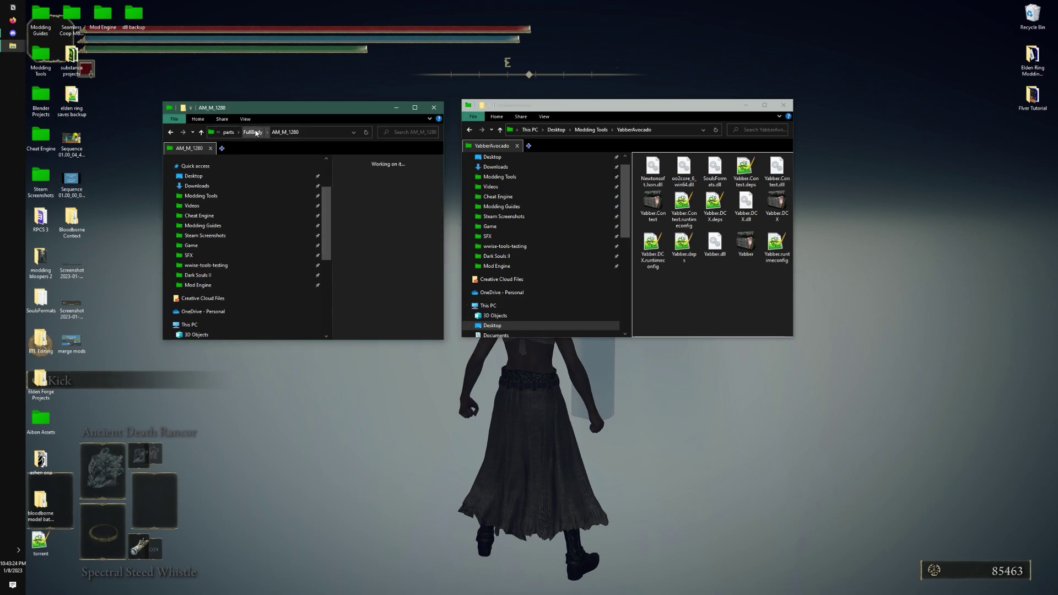
{"action": "left_click", "coordinate": [171, 133]}
{"action": "left_click", "coordinate": [170, 133]}
{"action": "left_click", "coordinate": [170, 132]}
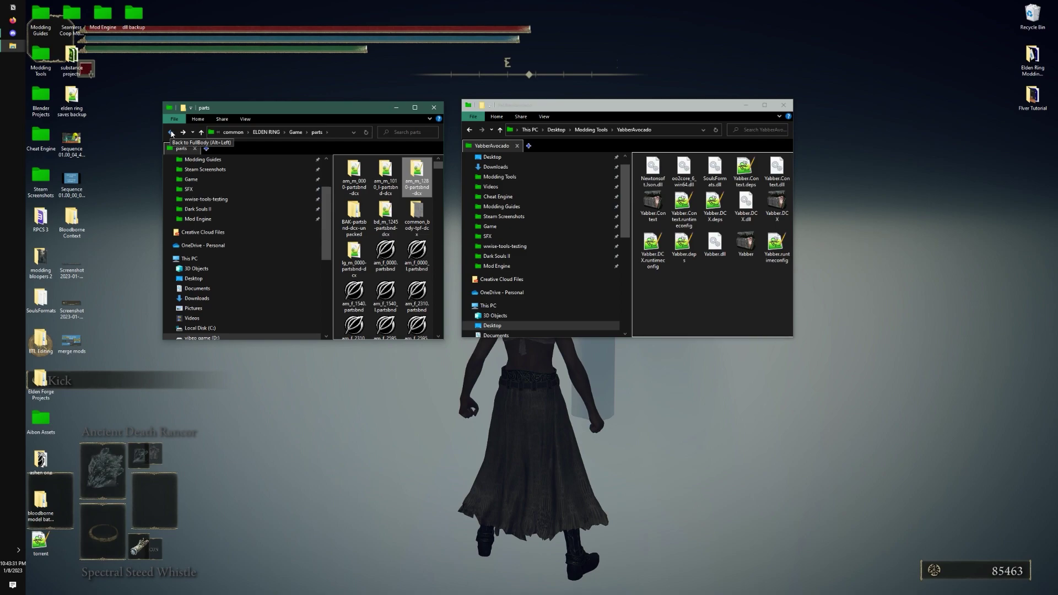
{"action": "left_click", "coordinate": [410, 180]}
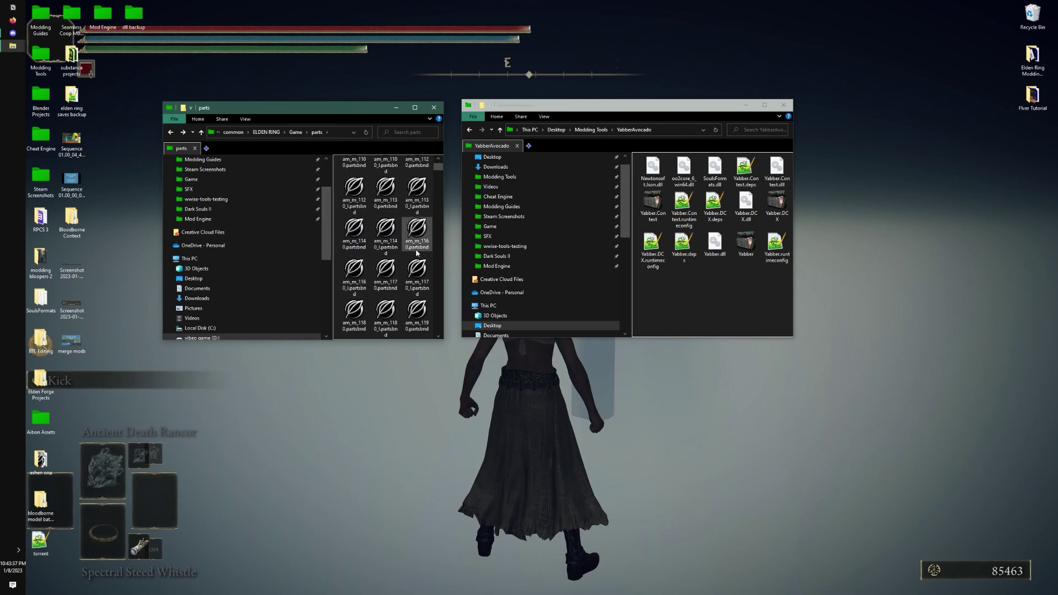
{"action": "double_click", "coordinate": [414, 171]}
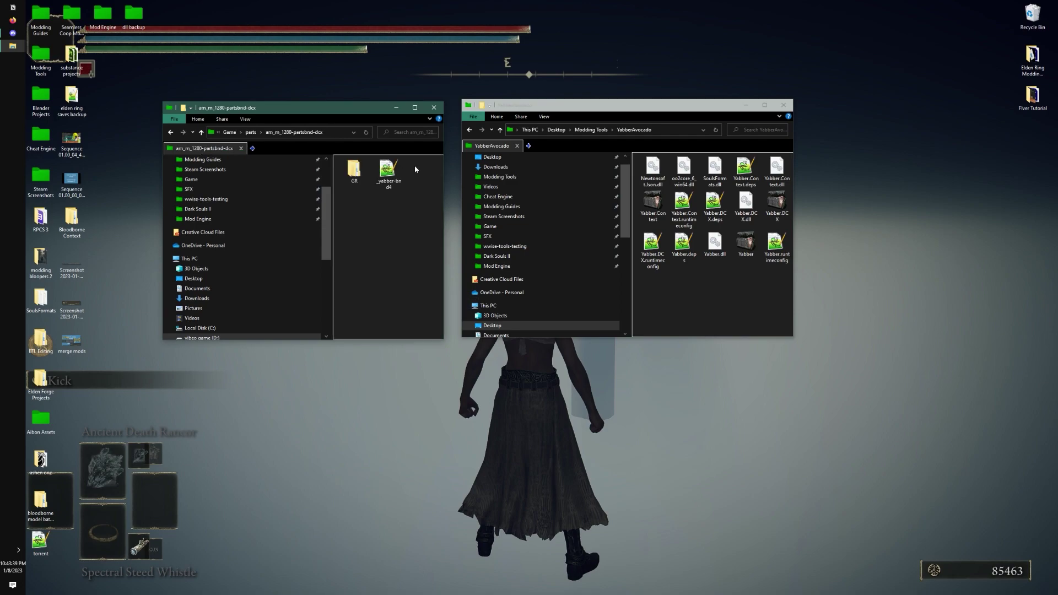
{"action": "double_click", "coordinate": [358, 169]}
{"action": "double_click", "coordinate": [359, 170]}
{"action": "double_click", "coordinate": [359, 169]}
{"action": "double_click", "coordinate": [360, 170]}
{"action": "double_click", "coordinate": [359, 170]}
{"action": "double_click", "coordinate": [360, 170]}
{"action": "double_click", "coordinate": [354, 170]}
- Check the file type of the second AM_M_1280 file in its properties and close them
{"action": "right_click", "coordinate": [392, 169]}
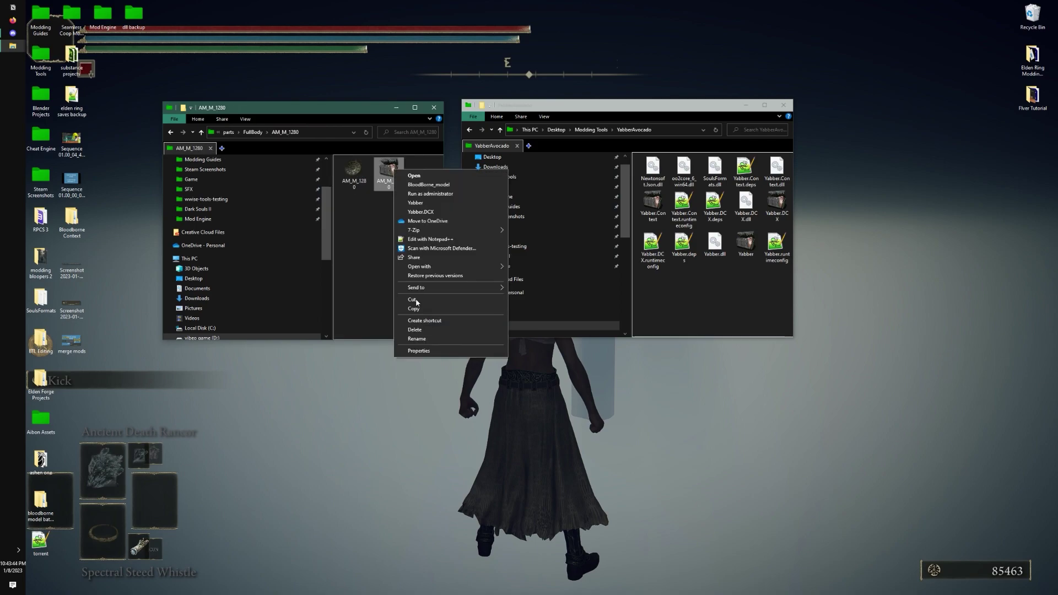
{"action": "left_click", "coordinate": [424, 351]}
{"action": "left_click_drag", "start_coordinate": [468, 176], "coordinate": [548, 143]}
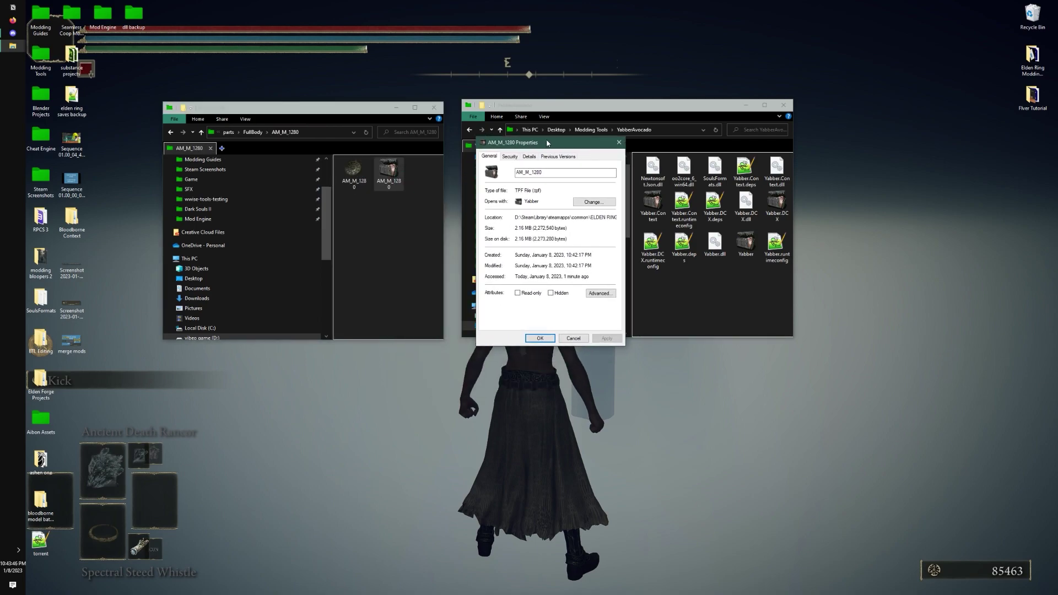
{"action": "left_click_drag", "start_coordinate": [542, 190], "coordinate": [484, 189]}
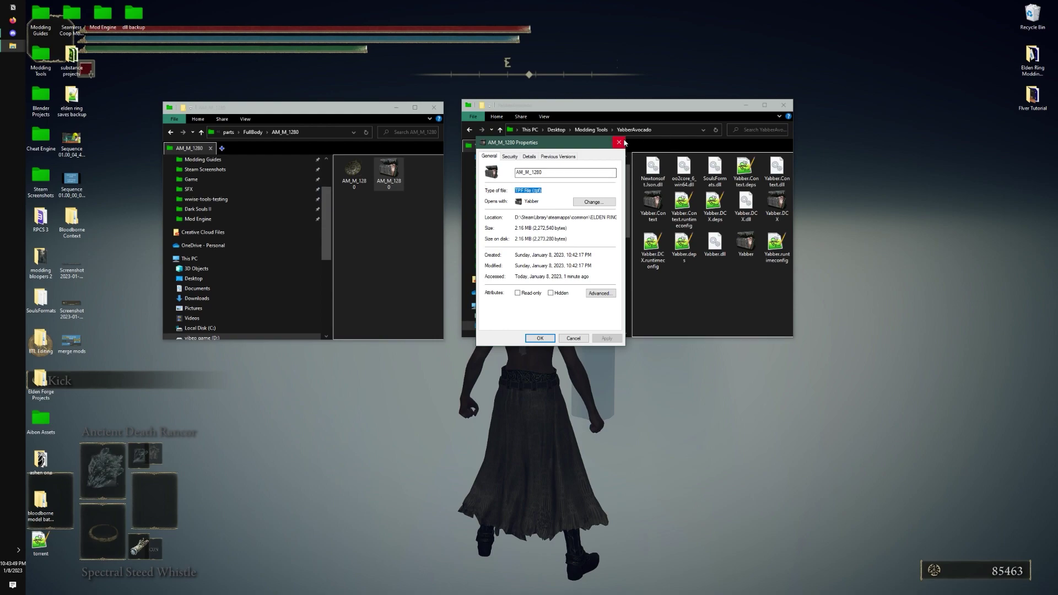
{"action": "key", "text": "Escape"}
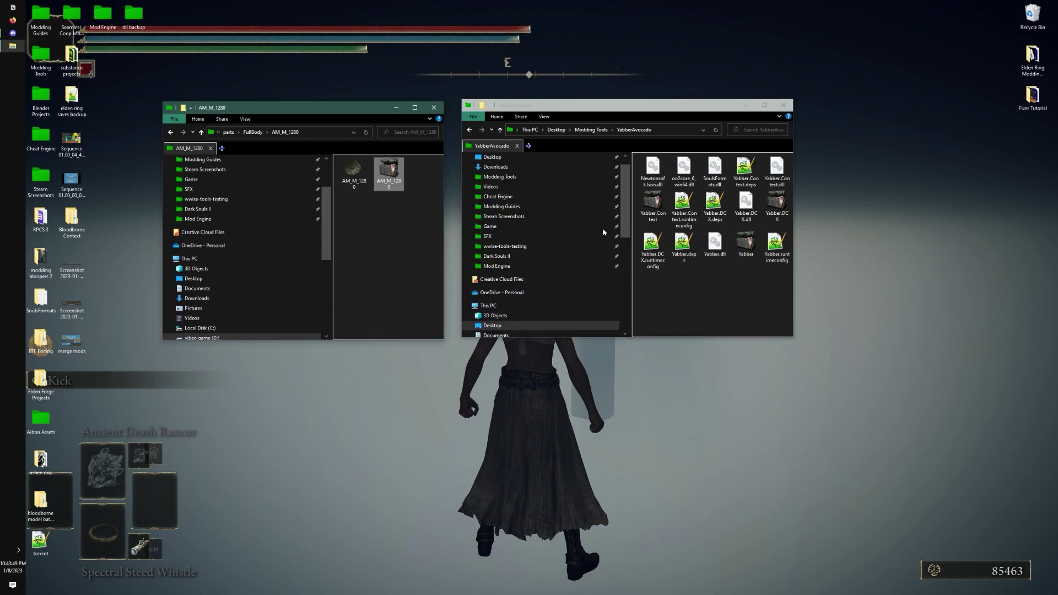
- Unpack the AM_M_1280 TPF file with the Yabber executable and open the extracted AM_M_1280-tpf folder
{"action": "right_click", "coordinate": [389, 170]}
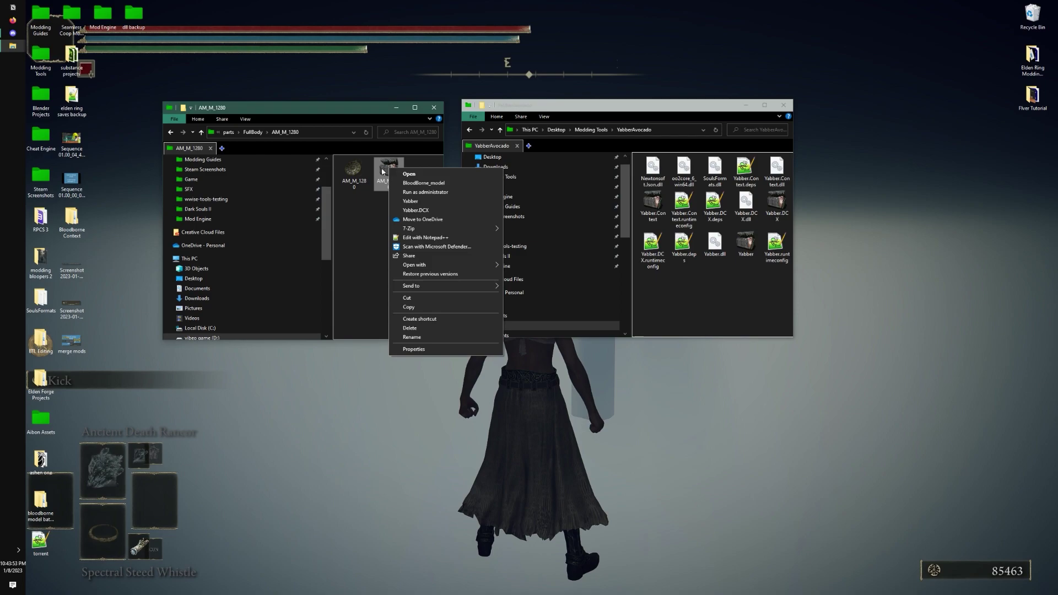
{"action": "left_click", "coordinate": [363, 225]}
{"action": "left_click_drag", "start_coordinate": [386, 176], "coordinate": [749, 246]}
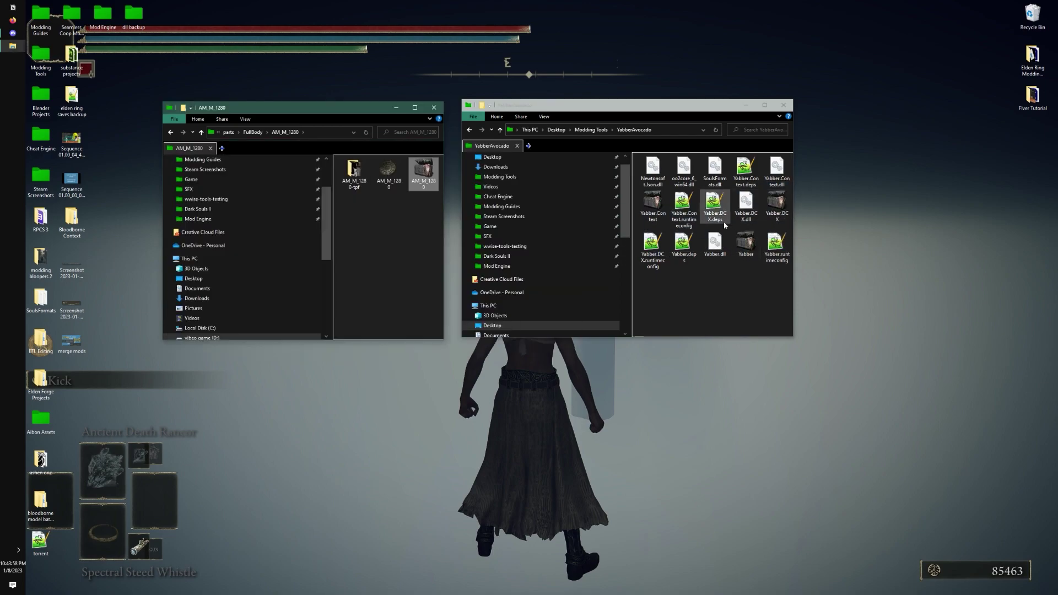
{"action": "left_click", "coordinate": [351, 171]}
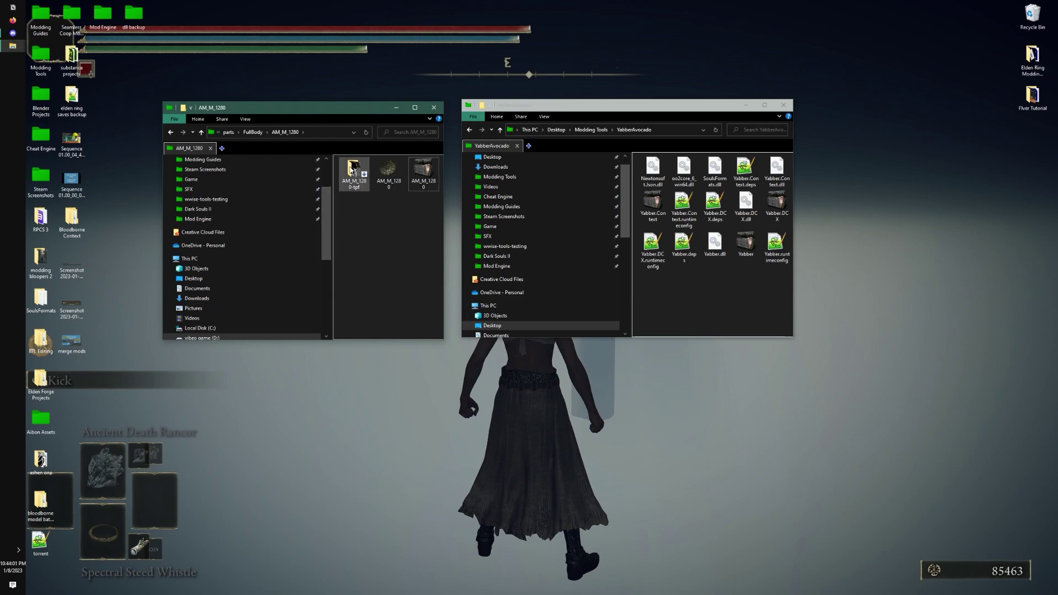
{"action": "double_click", "coordinate": [354, 164]}
{"action": "left_click_drag", "start_coordinate": [364, 113], "coordinate": [342, 106]}
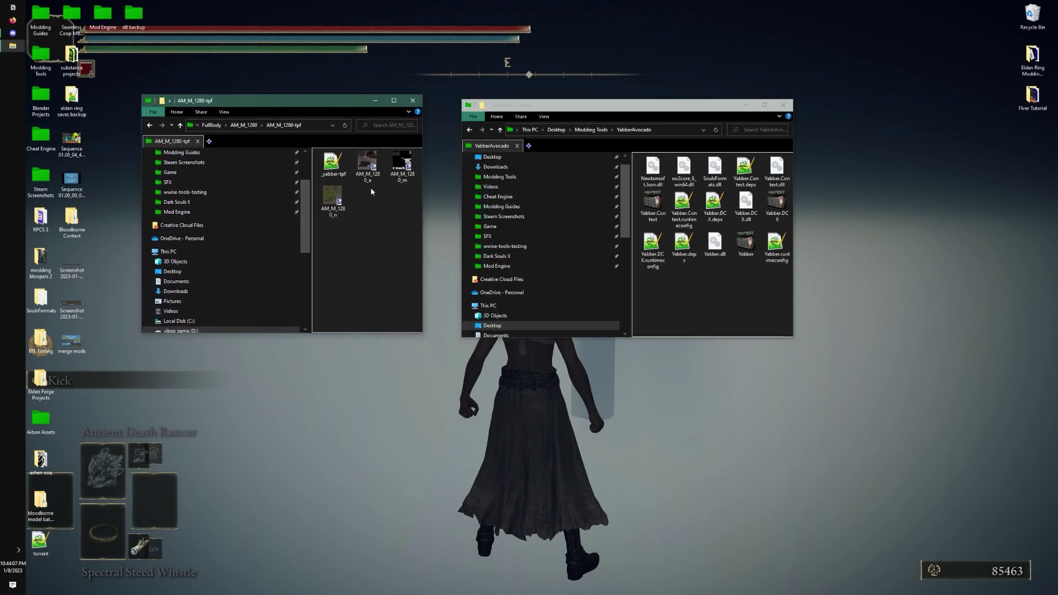
- Open the Downloads folder in the Yabber window and select the png-clipart-perspiration image
{"action": "scroll", "coordinate": [496, 188], "scroll_direction": "up", "scroll_amount": 1}
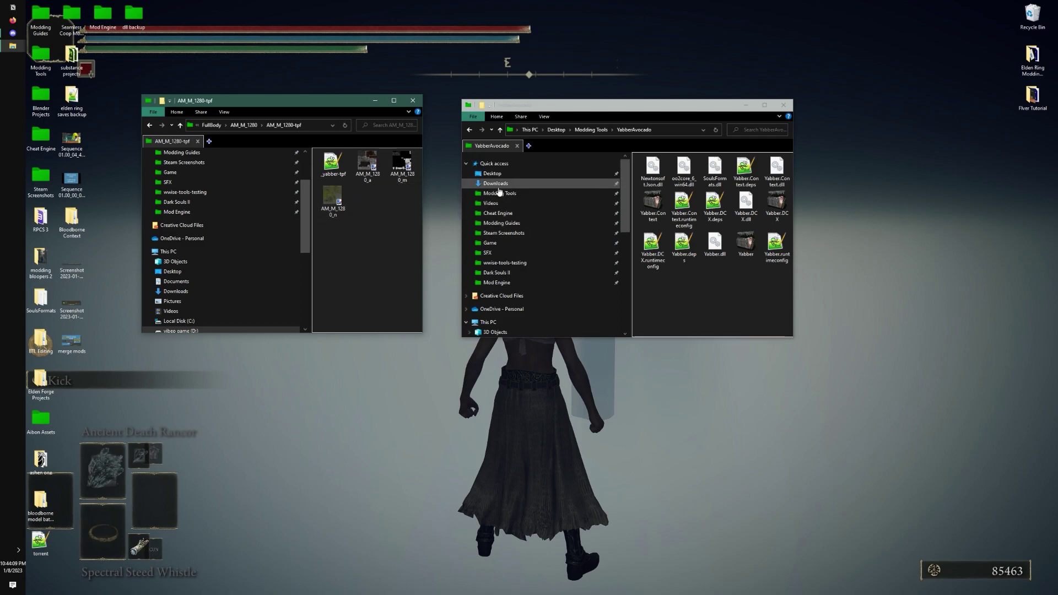
{"action": "left_click", "coordinate": [496, 182]}
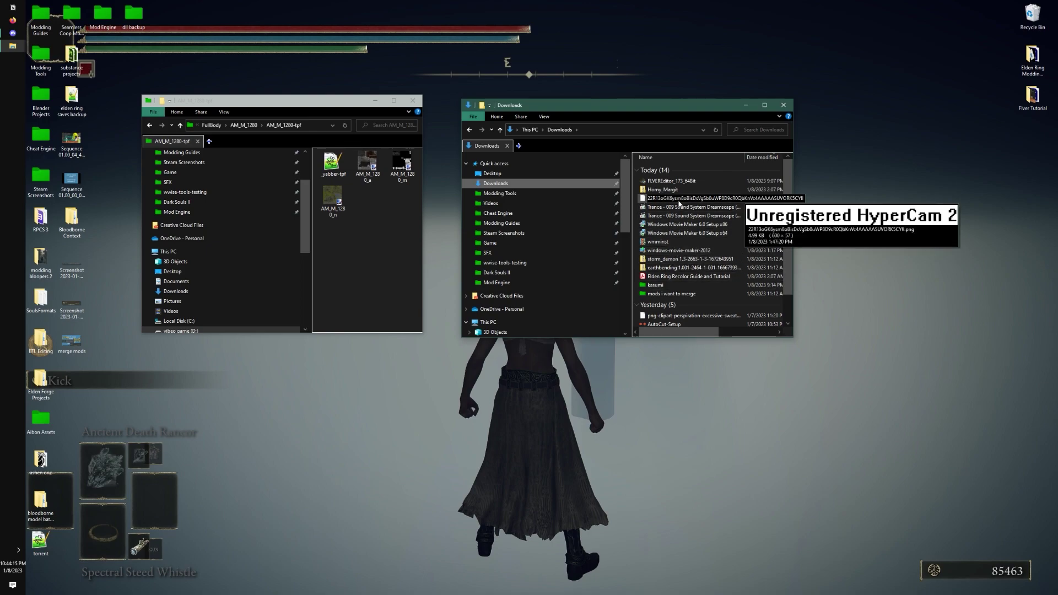
{"action": "scroll", "coordinate": [657, 247], "scroll_direction": "down", "scroll_amount": 1}
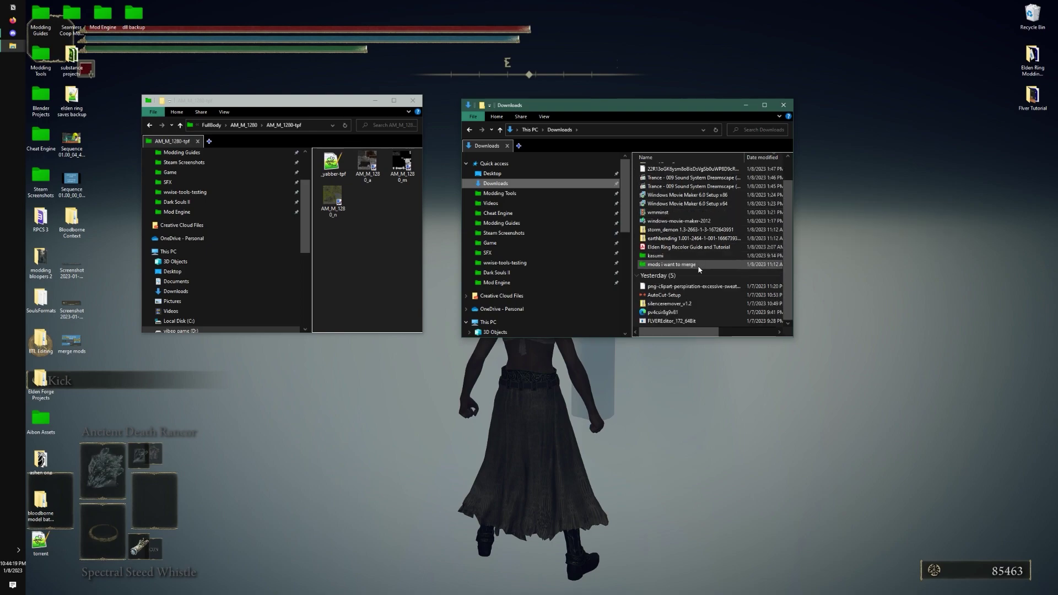
{"action": "mouse_move", "coordinate": [692, 290]}
{"action": "mouse_move", "coordinate": [691, 289]}
{"action": "left_mouse_down"}
{"action": "mouse_move", "coordinate": [440, 132]}
{"action": "mouse_move", "coordinate": [380, 284]}
{"action": "mouse_move", "coordinate": [408, 229]}
{"action": "mouse_move", "coordinate": [688, 278]}
{"action": "left_mouse_up"}
- Launch XnConvert and convert the png-clipart-perspiration image to DDS - Direct Draw Surface format in its source folder
{"action": "key", "text": "super"}
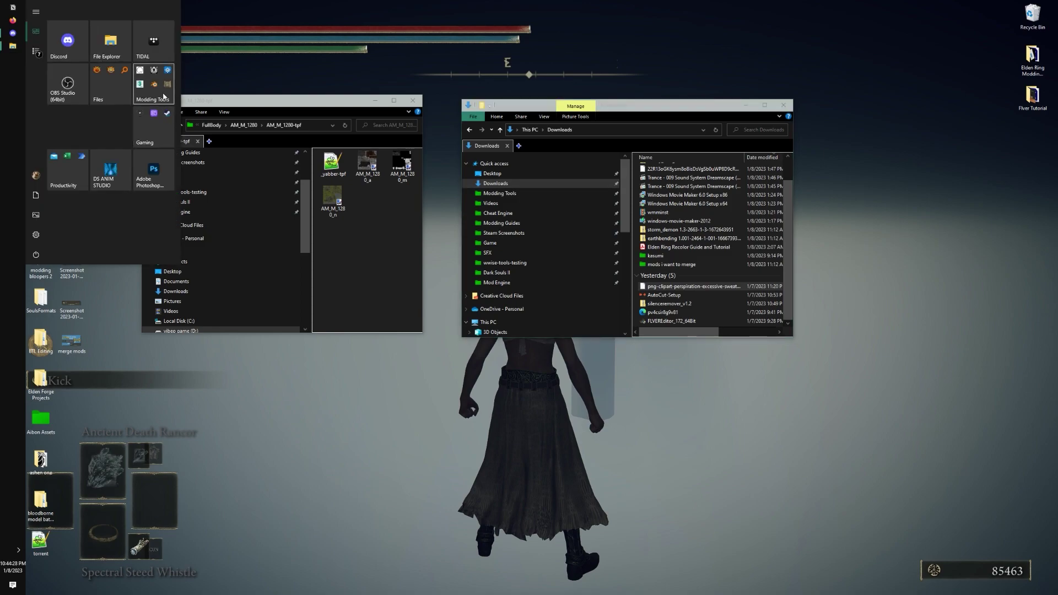
{"action": "left_click", "coordinate": [153, 85]}
{"action": "left_click", "coordinate": [494, 177]}
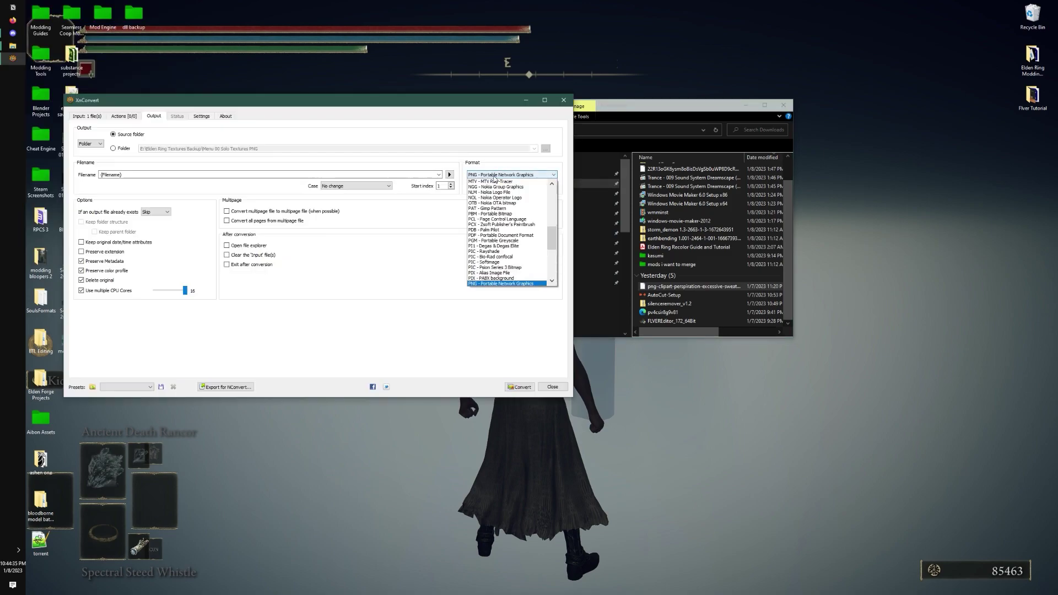
{"action": "scroll", "coordinate": [488, 205], "scroll_direction": "up", "scroll_amount": 10}
{"action": "left_click", "coordinate": [488, 197]}
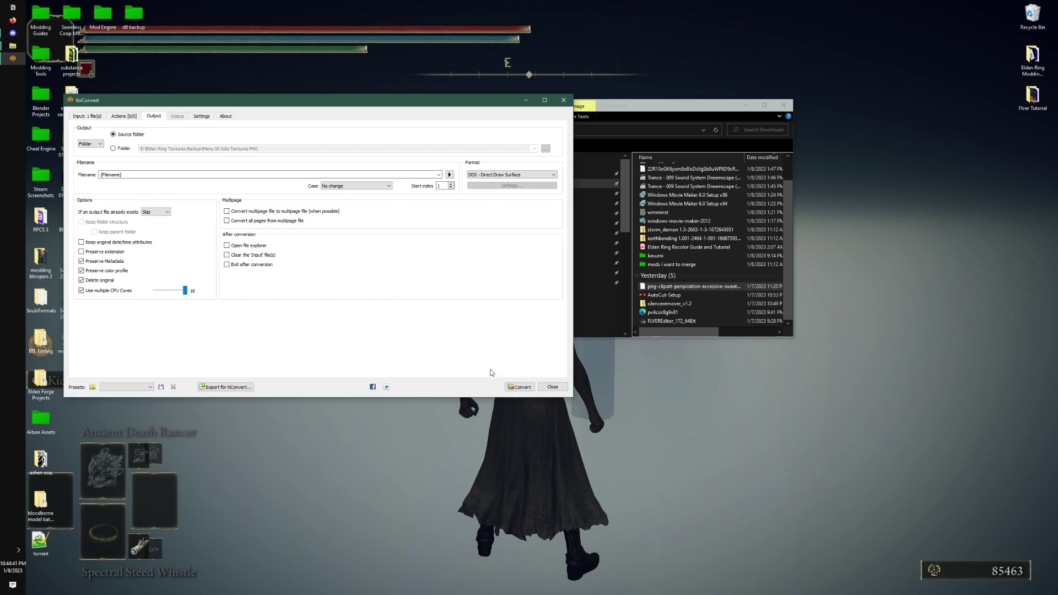
{"action": "left_click", "coordinate": [519, 386]}
{"action": "left_click_drag", "start_coordinate": [510, 99], "coordinate": [472, 128]}
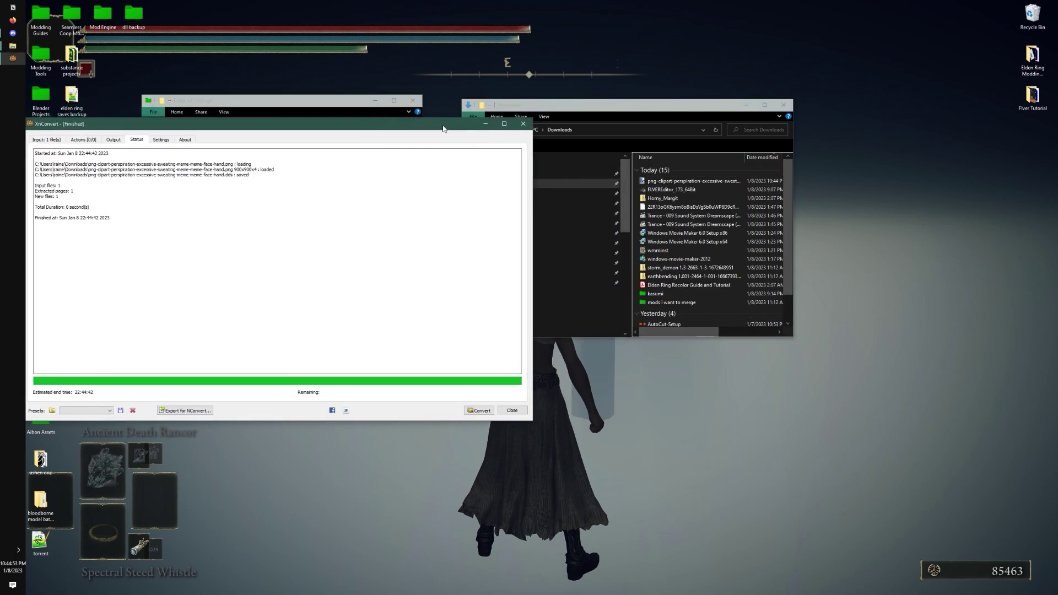
- Close XnConvert, copy the converted DDS image into the AM_M_1280-tpf folder and widen that folder's window
{"action": "left_click", "coordinate": [523, 124]}
{"action": "left_click_drag", "start_coordinate": [677, 180], "coordinate": [337, 276]}
{"action": "left_click_drag", "start_coordinate": [275, 100], "coordinate": [443, 129]}
{"action": "left_click_drag", "start_coordinate": [590, 205], "coordinate": [731, 205]}
{"action": "left_click_drag", "start_coordinate": [532, 143], "coordinate": [370, 124]}
- Go up to the AM_M_1280 folder, reopen AM_M_1280-tpf and select the added png-clipart-perspiration texture
{"action": "left_click", "coordinate": [354, 137]}
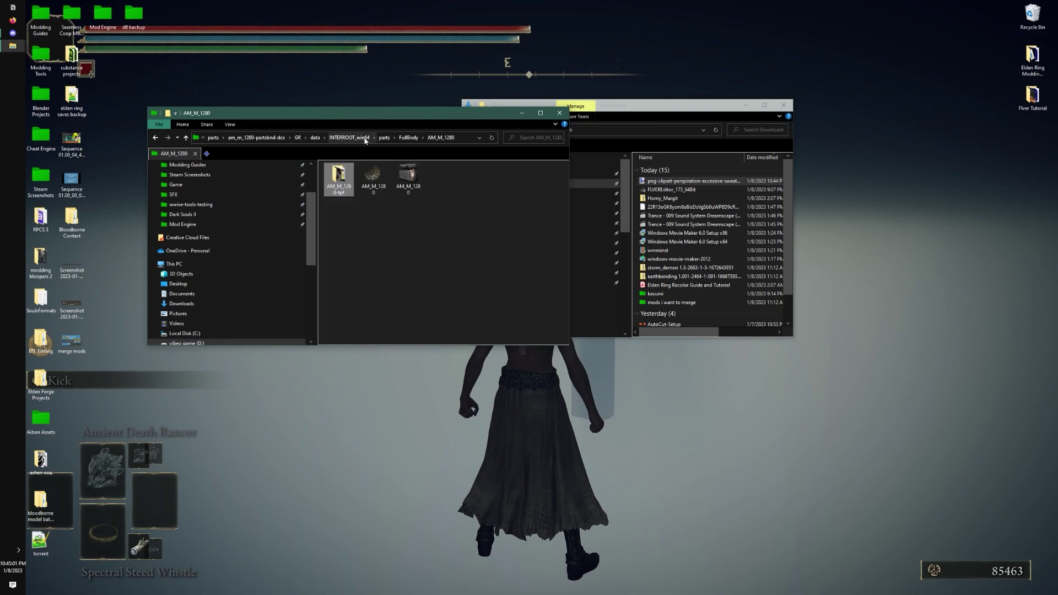
{"action": "right_click", "coordinate": [337, 175]}
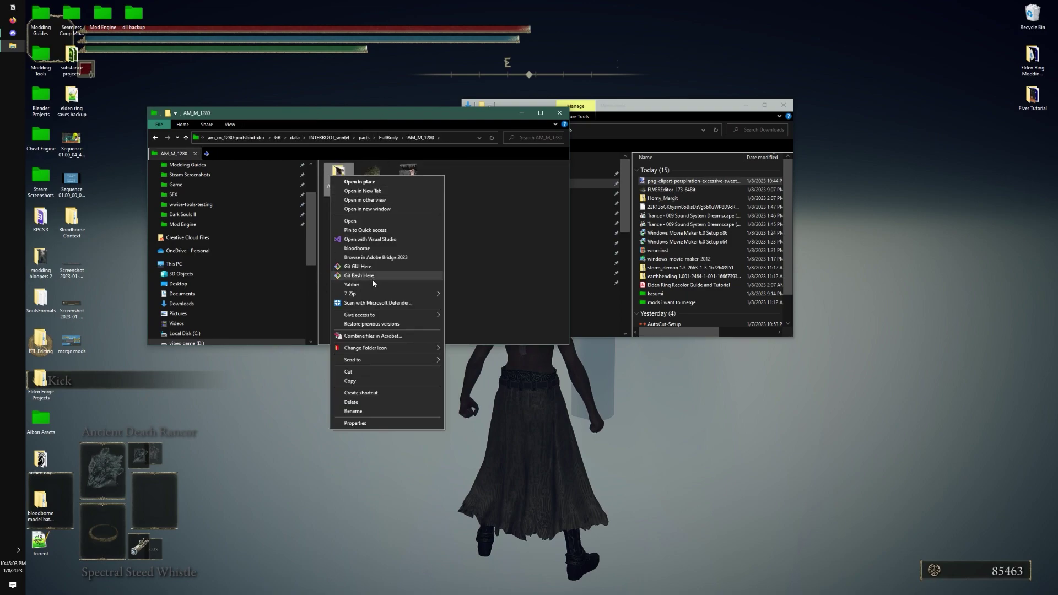
{"action": "left_click", "coordinate": [490, 195]}
{"action": "double_click", "coordinate": [337, 175]}
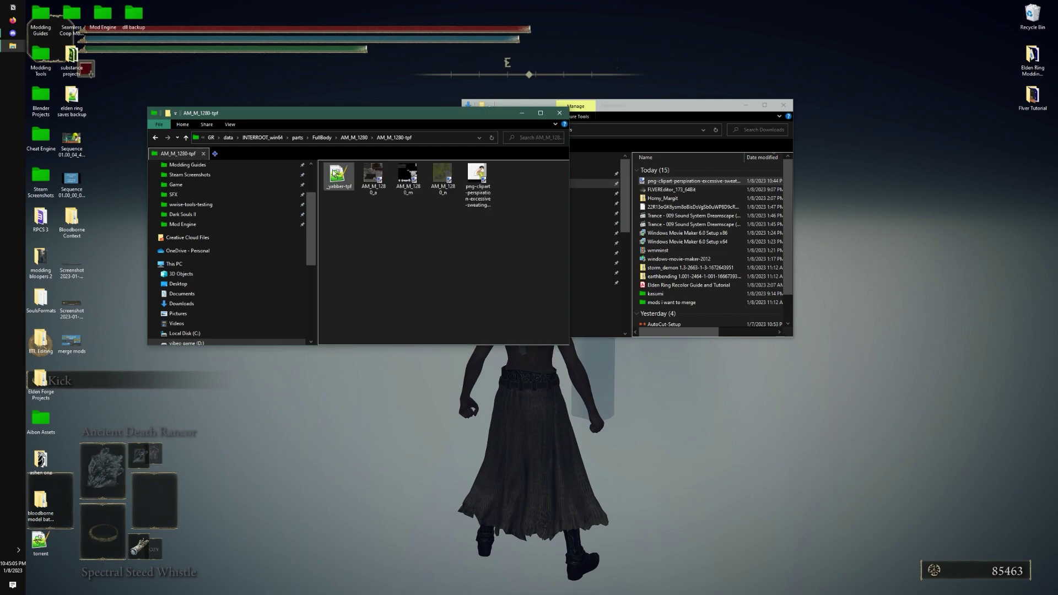
{"action": "left_click_drag", "start_coordinate": [510, 228], "coordinate": [467, 182]}
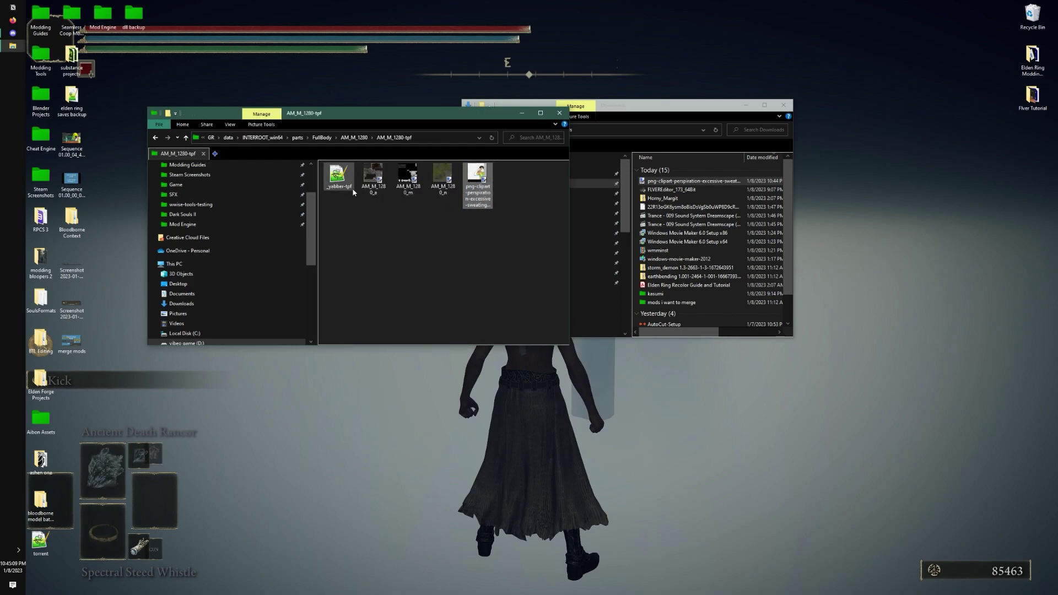
- Open the _yabber-tpf file in Notepad++ beside its folder and highlight its texture entries and header settings for review
{"action": "right_click", "coordinate": [334, 177]}
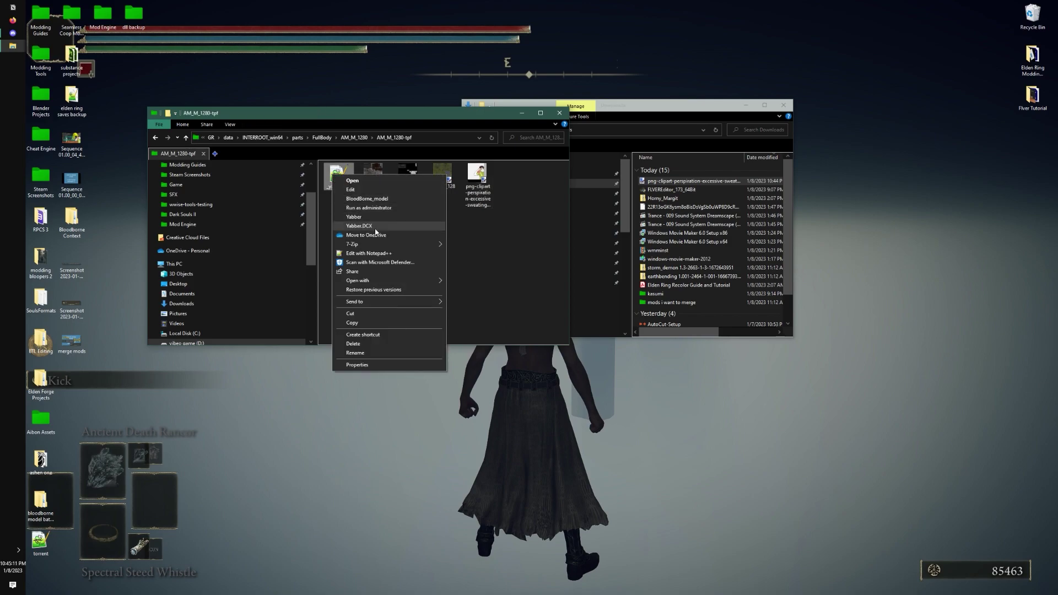
{"action": "left_click", "coordinate": [350, 188]}
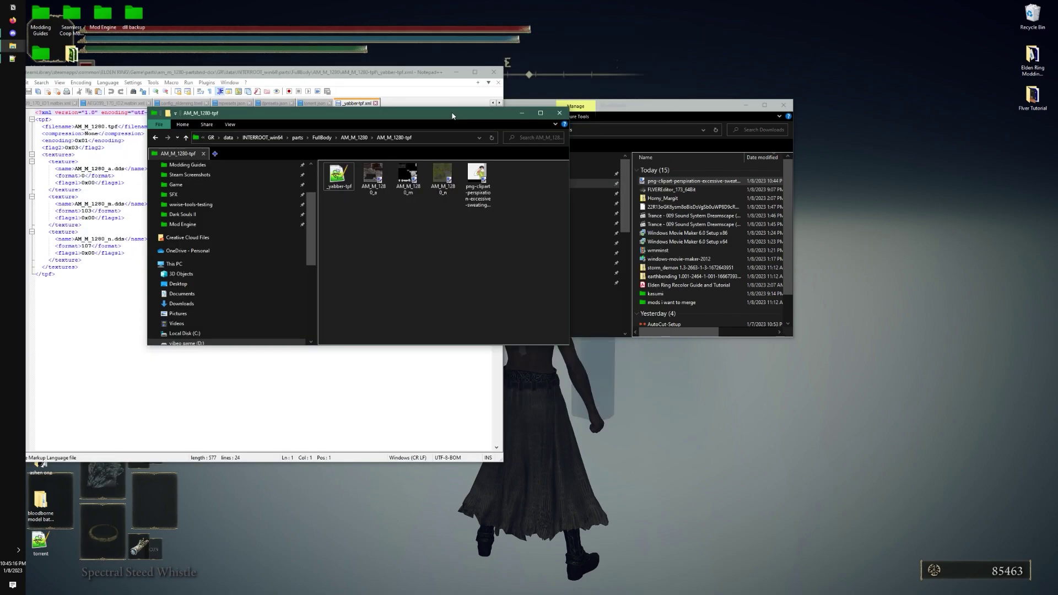
{"action": "left_click_drag", "start_coordinate": [452, 113], "coordinate": [825, 58]}
{"action": "left_click_drag", "start_coordinate": [241, 72], "coordinate": [262, 65]}
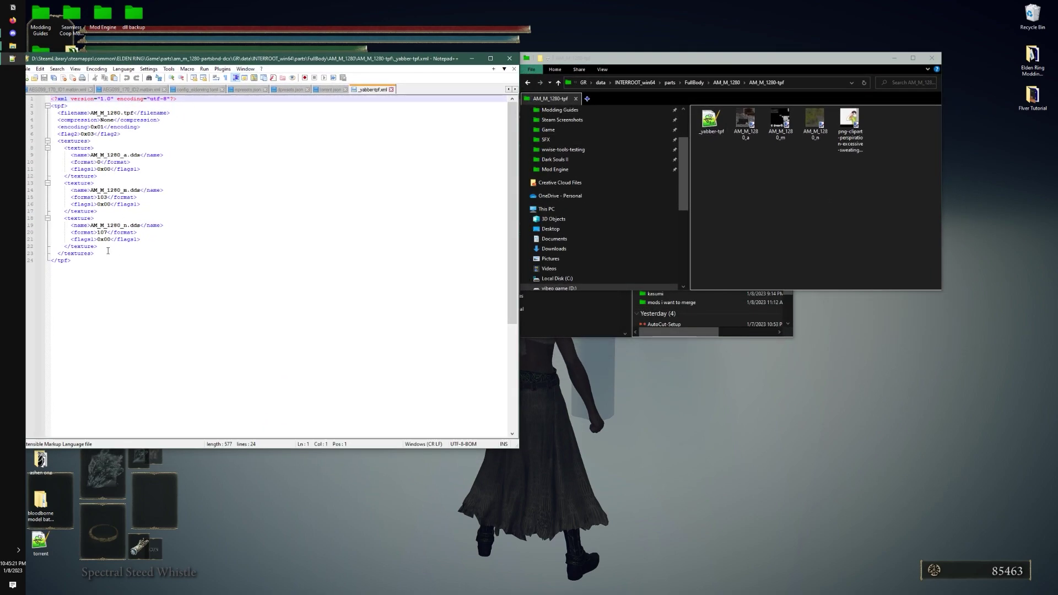
{"action": "left_click_drag", "start_coordinate": [108, 250], "coordinate": [25, 146]}
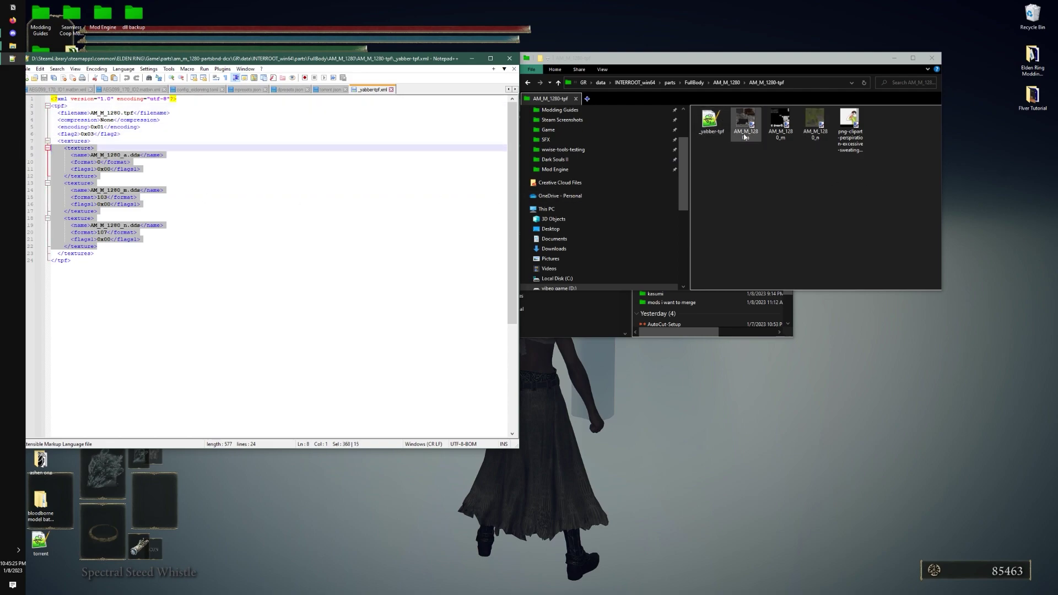
{"action": "left_click_drag", "start_coordinate": [146, 136], "coordinate": [37, 109]}
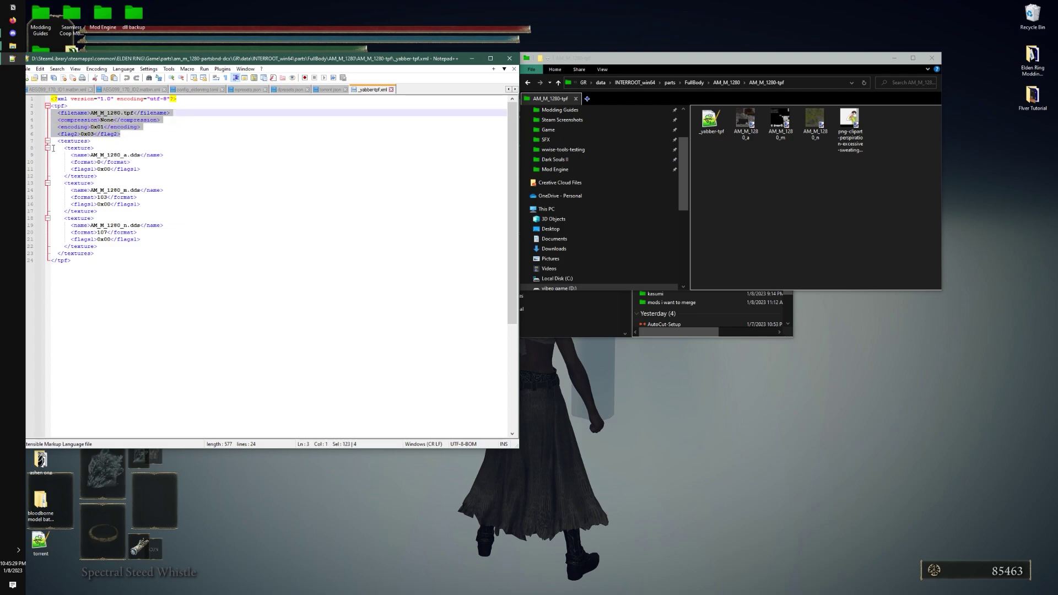
- Duplicate the AM_M_1280_n.dds texture entry directly below itself, inside the textures block
{"action": "left_click_drag", "start_coordinate": [54, 147], "coordinate": [187, 255]}
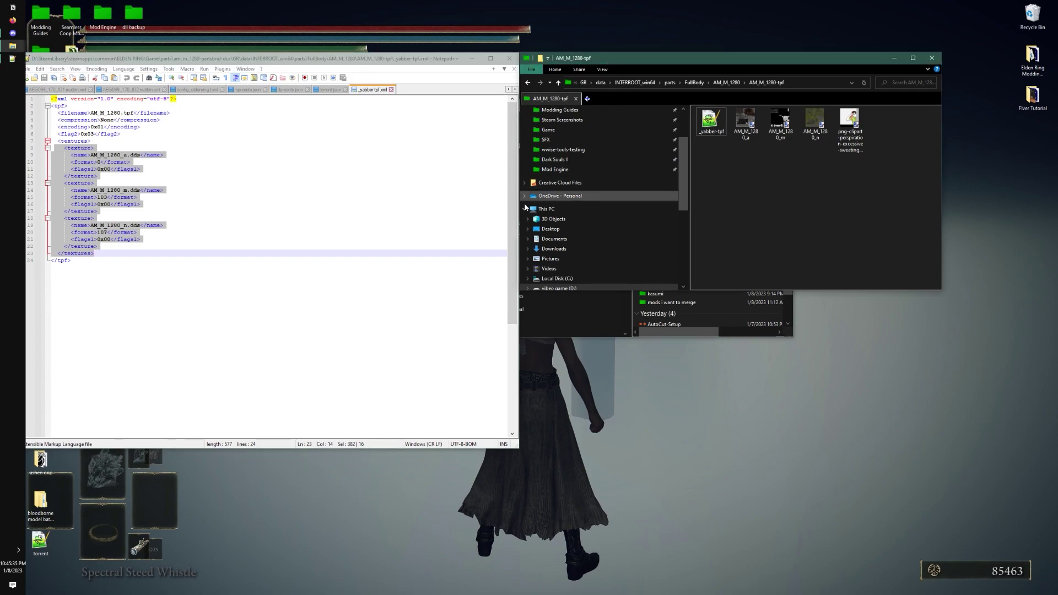
{"action": "left_click_drag", "start_coordinate": [98, 247], "coordinate": [26, 219]}
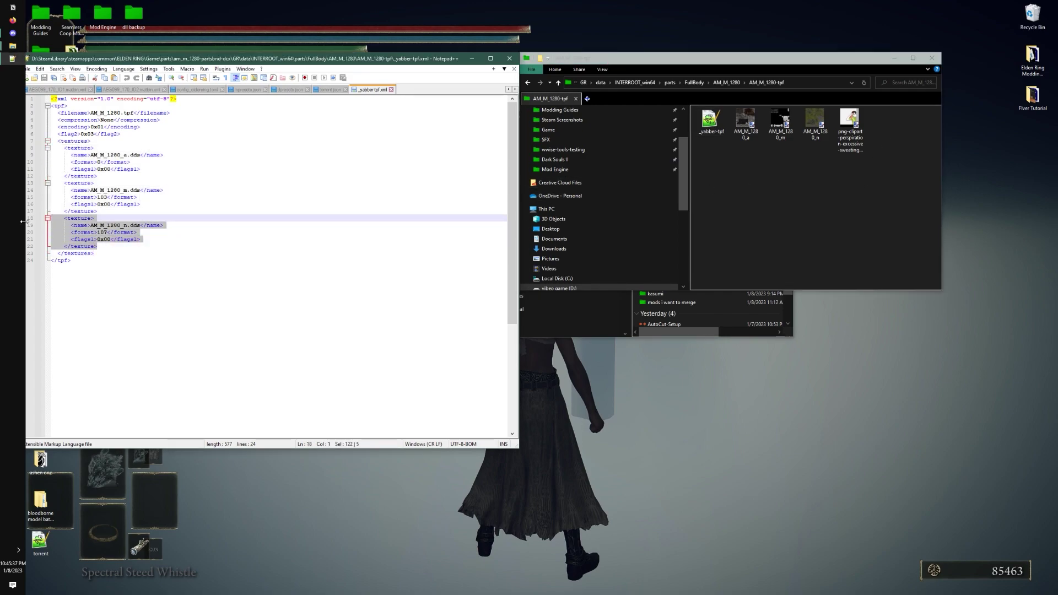
{"action": "key", "text": "ctrl+c"}
{"action": "left_click", "coordinate": [178, 246]}
{"action": "key", "text": "Return"}
{"action": "key", "text": "ctrl+v"}
{"action": "left_click", "coordinate": [77, 253]}
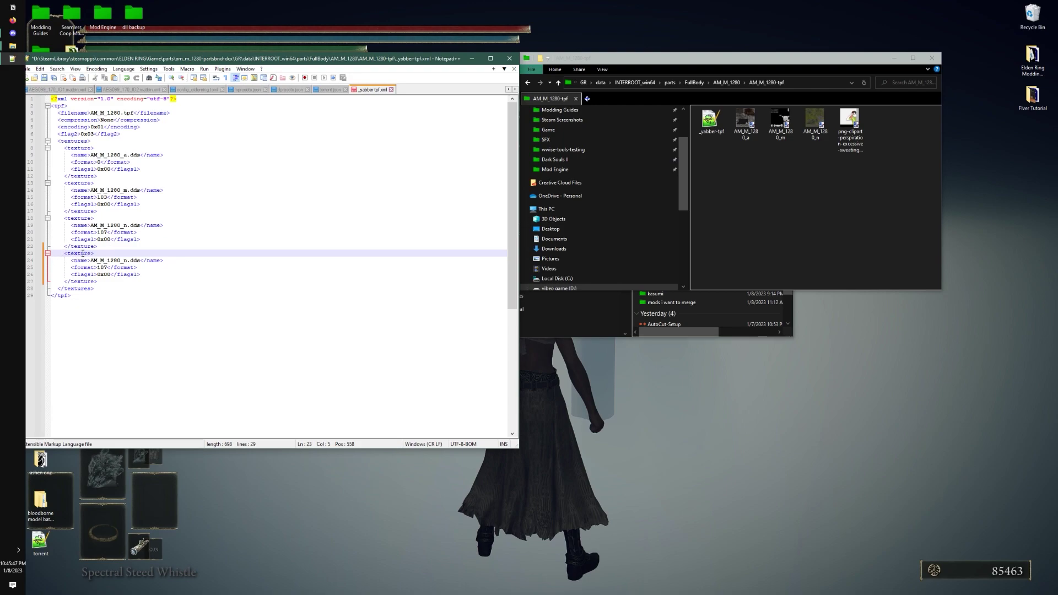
- Copy the perspiration image's file name and set the duplicated entry's name to png-clipart-perspiration-excessive-sweating-meme-meme-face-hand.dds
{"action": "left_click", "coordinate": [785, 182]}
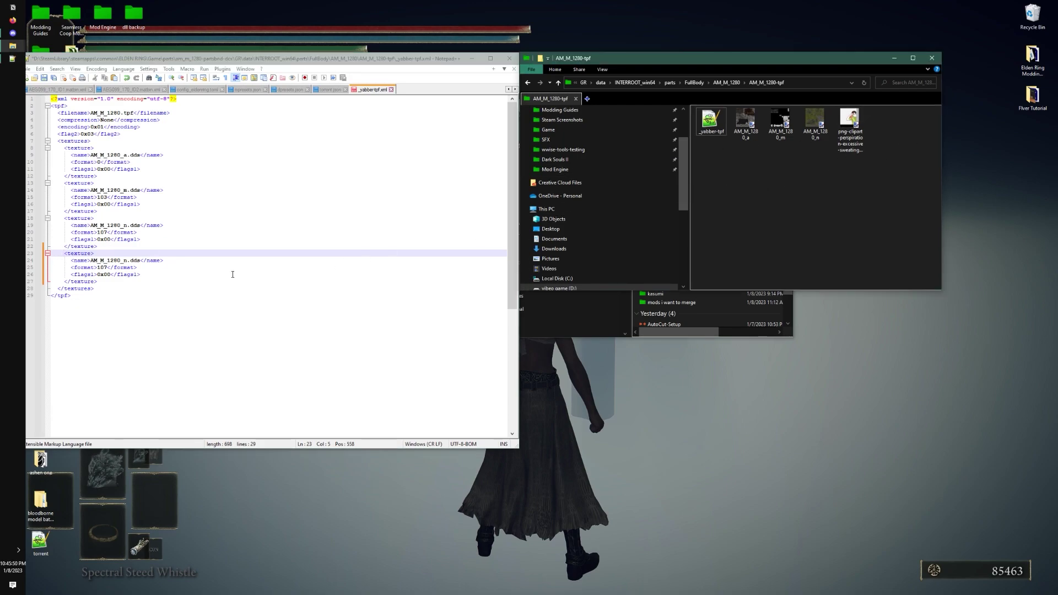
{"action": "right_click", "coordinate": [852, 120]}
{"action": "left_click", "coordinate": [902, 303]}
{"action": "left_click", "coordinate": [89, 260]}
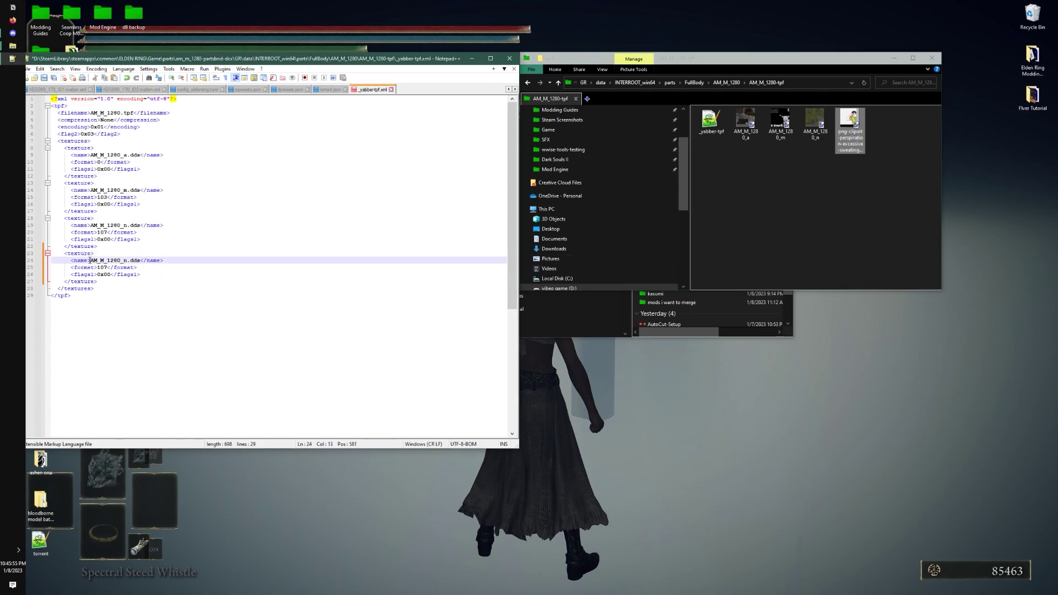
{"action": "left_click_drag", "start_coordinate": [90, 260], "coordinate": [128, 262]}
{"action": "key", "text": "ctrl+v"}
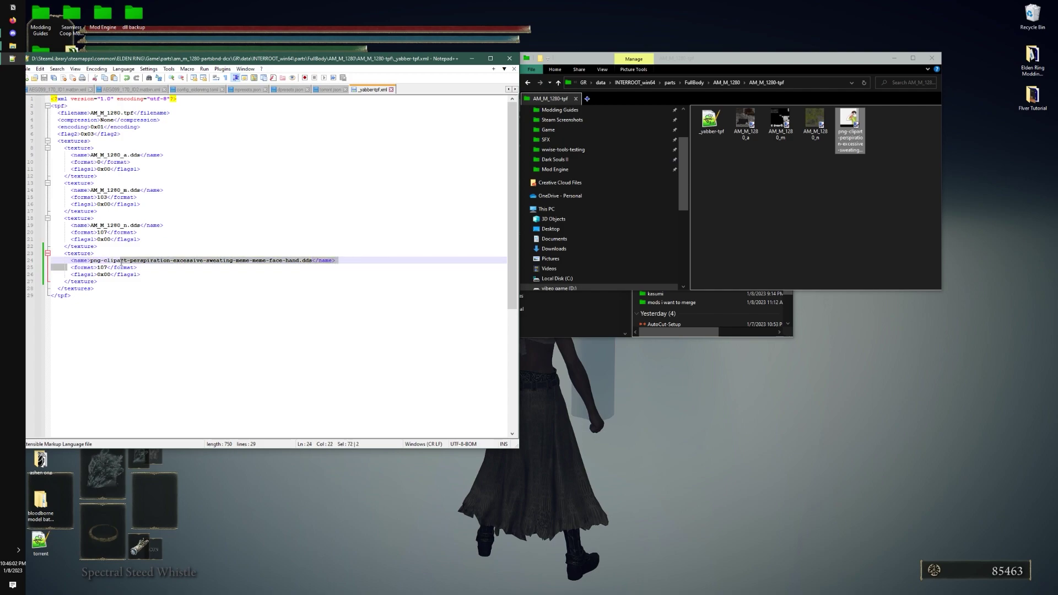
- Examine the format values of the new entry and the _n, _m and _a textures to compare their pixel formats
{"action": "left_click_drag", "start_coordinate": [67, 267], "coordinate": [145, 267]}
{"action": "left_click", "coordinate": [798, 151]}
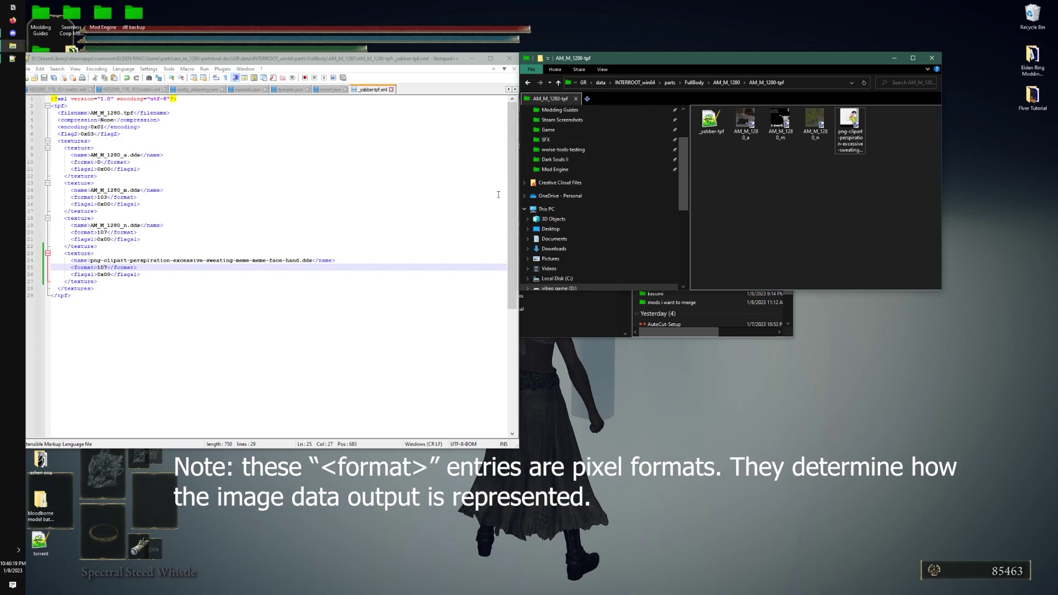
{"action": "double_click", "coordinate": [100, 267]}
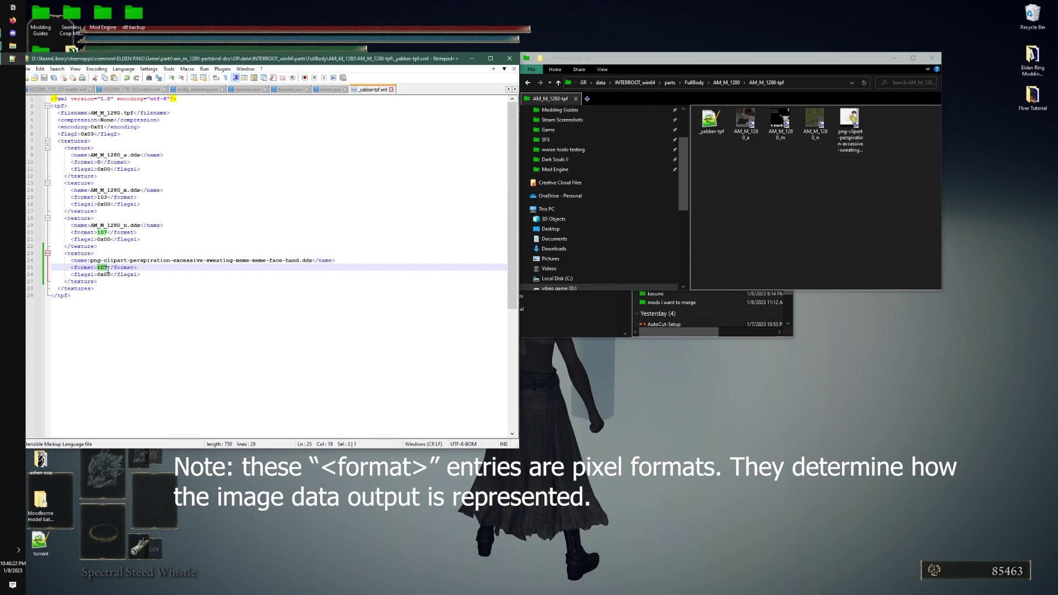
{"action": "left_click", "coordinate": [125, 226]}
{"action": "left_click", "coordinate": [110, 189]}
{"action": "left_click_drag", "start_coordinate": [119, 190], "coordinate": [131, 194]}
{"action": "left_click", "coordinate": [98, 161]}
{"action": "left_click", "coordinate": [124, 154]}
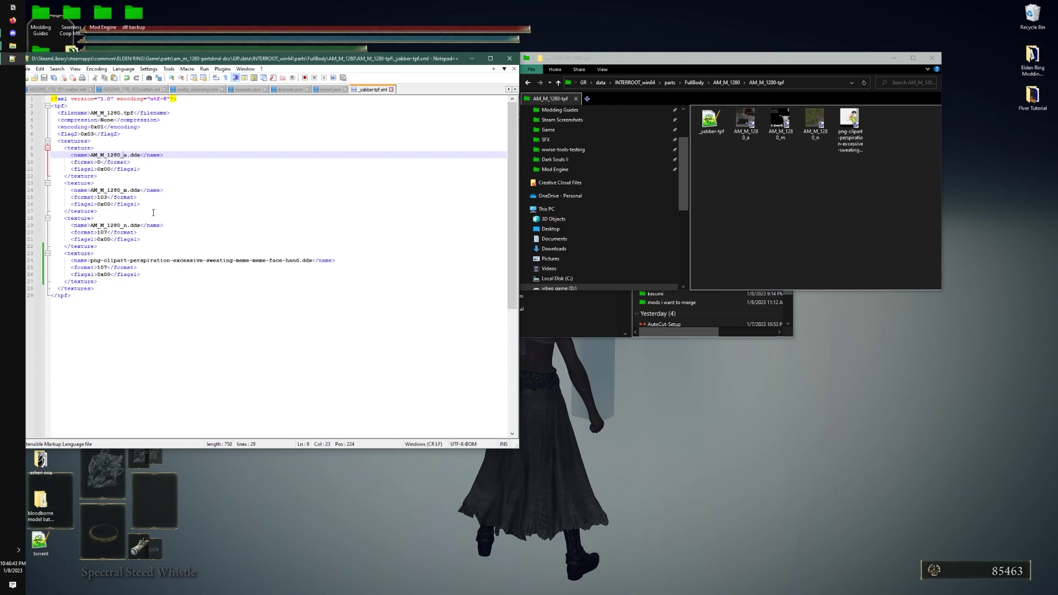
{"action": "left_click", "coordinate": [142, 277]}
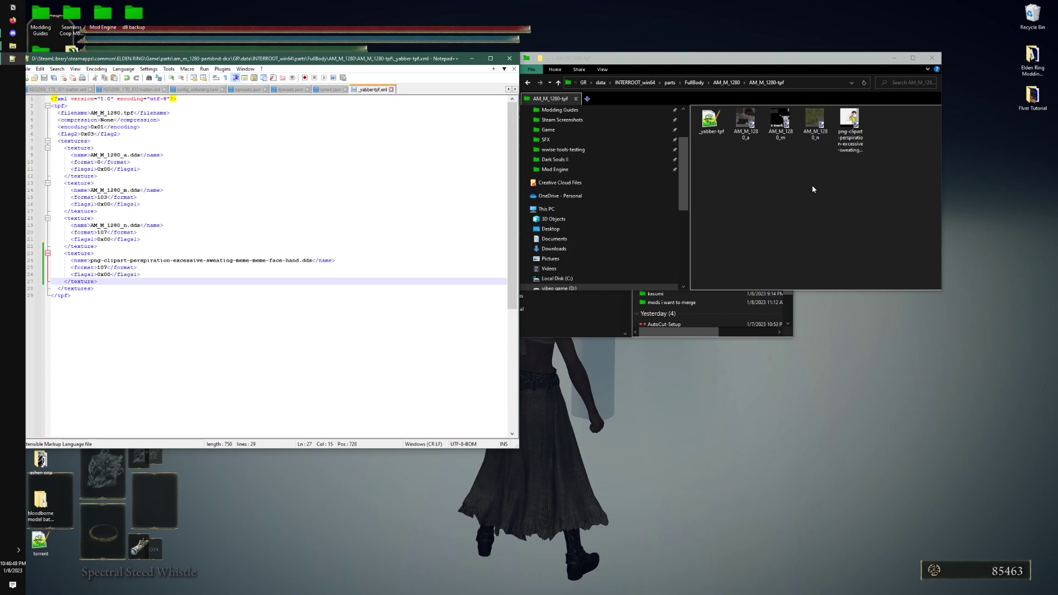
{"action": "left_click", "coordinate": [805, 240]}
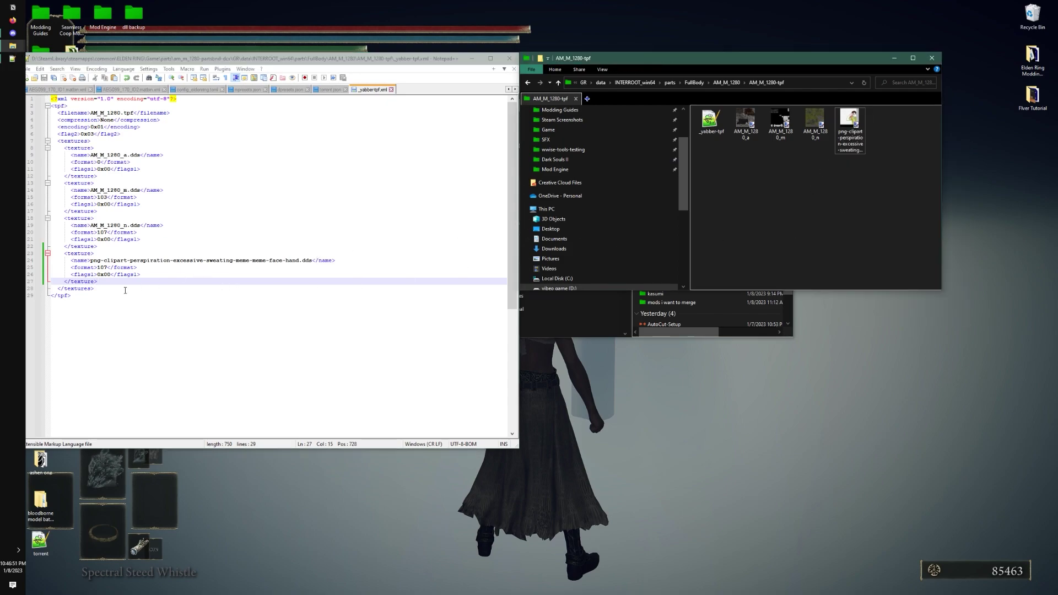
- Set the perspiration texture entry's format to 0 and save the _yabber-tpf file
{"action": "double_click", "coordinate": [103, 268]}
{"action": "type", "text": "0"}
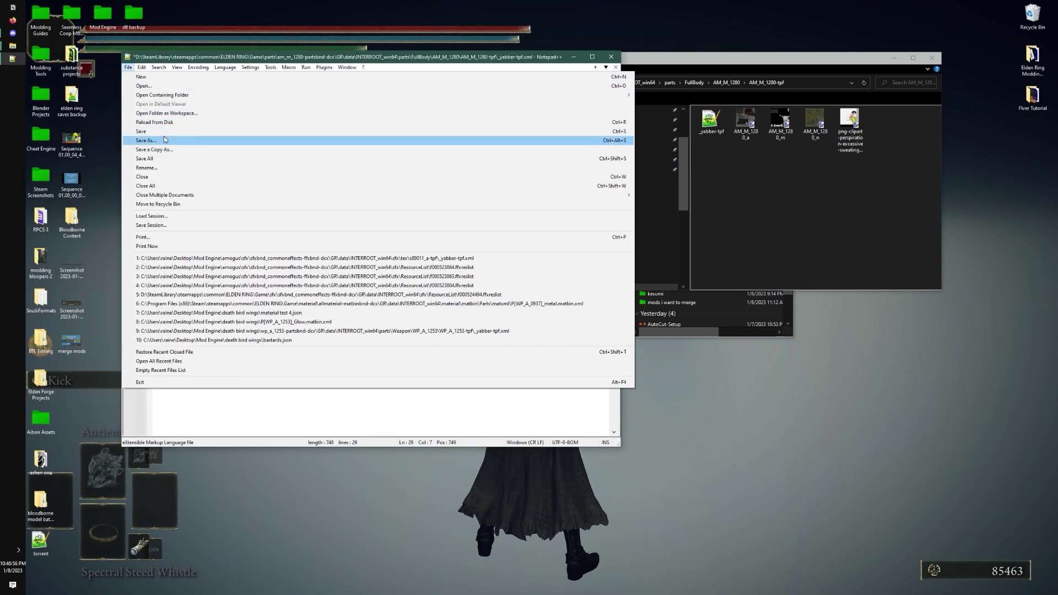
{"action": "left_click", "coordinate": [145, 138]}
- Repack the AM_M_1280-tpf folder with Yabber, and the am_m_1280-partsbnd-dcx folder in the game's parts folder as well
{"action": "right_click", "coordinate": [711, 119]}
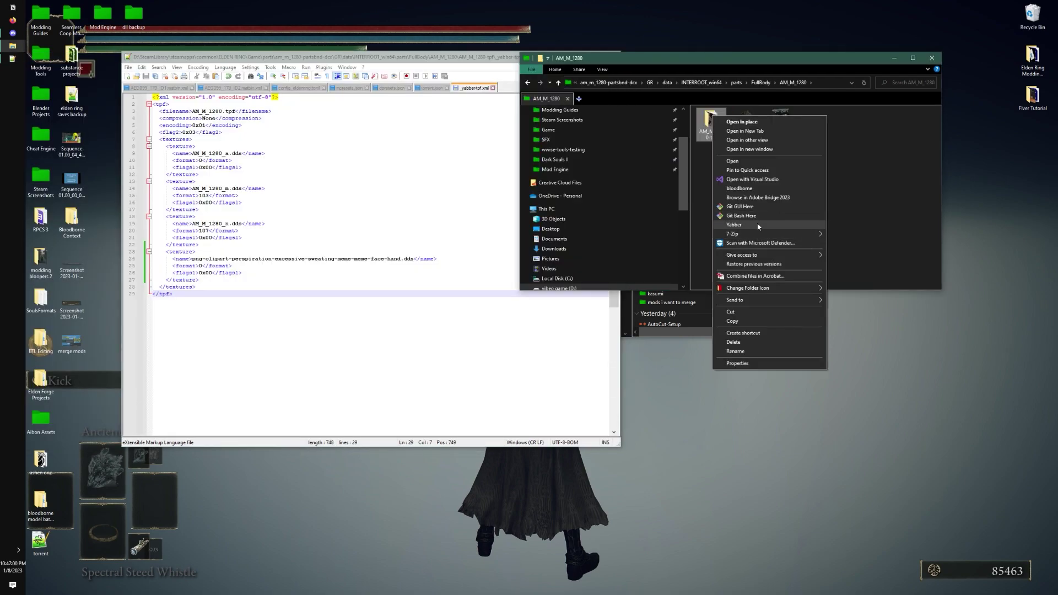
{"action": "left_click", "coordinate": [758, 227]}
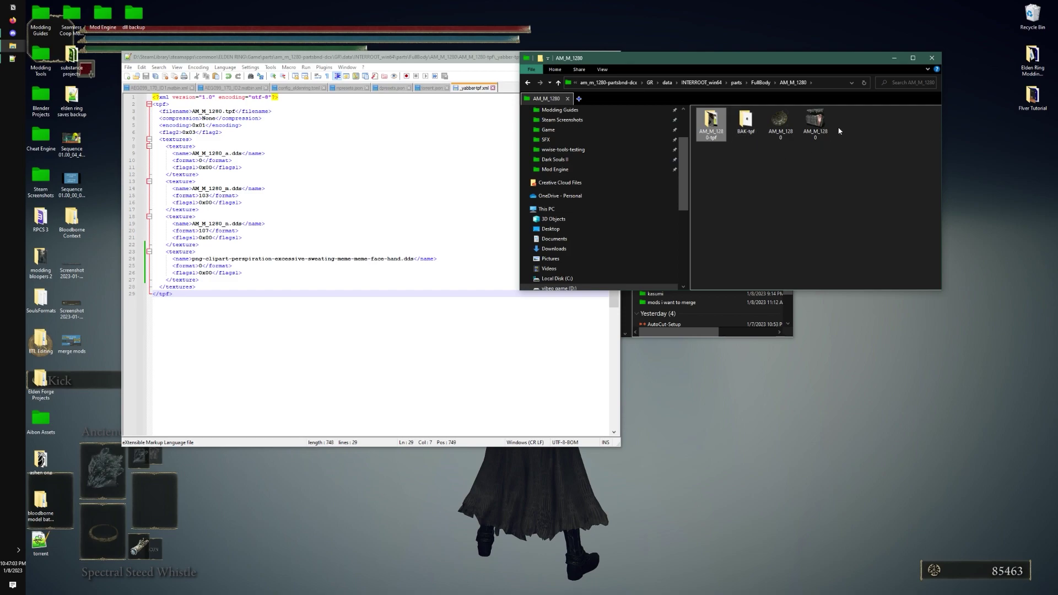
{"action": "left_click", "coordinate": [608, 82]}
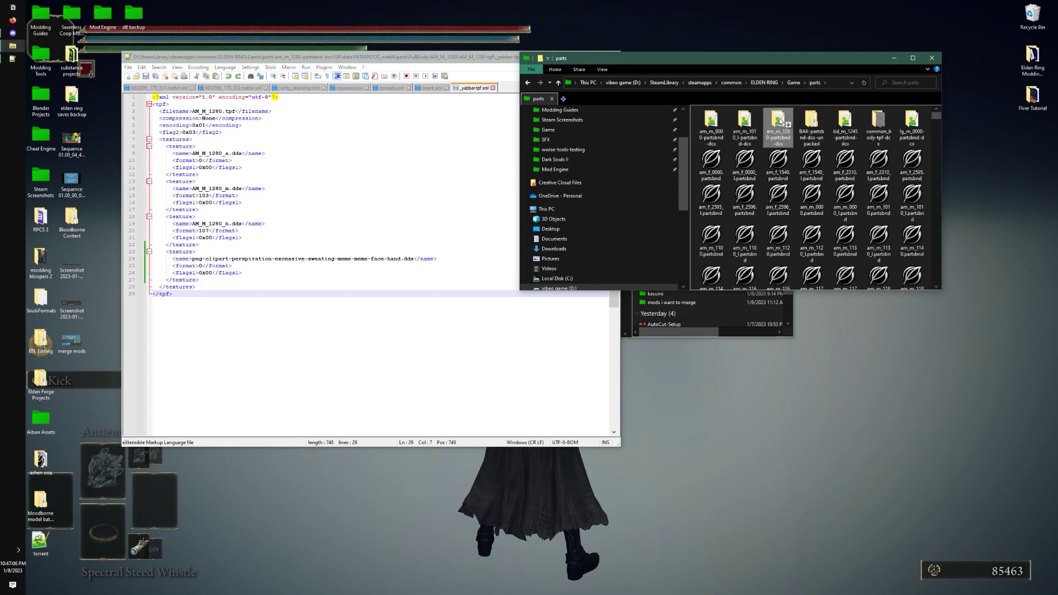
{"action": "right_click", "coordinate": [780, 121]}
{"action": "left_click", "coordinate": [814, 230]}
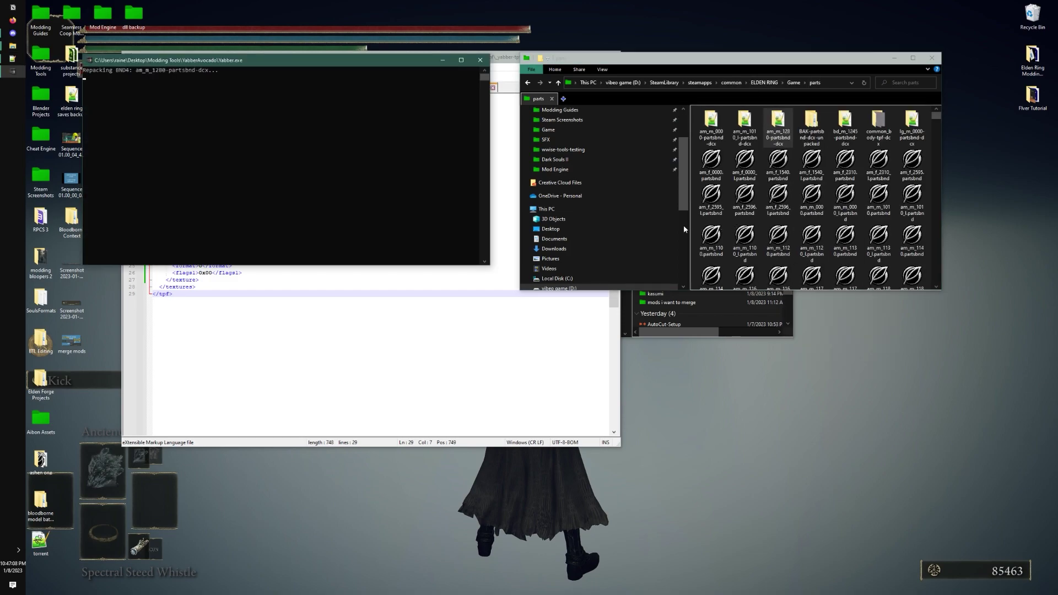
{"action": "left_click_drag", "start_coordinate": [726, 61], "coordinate": [383, 70]}
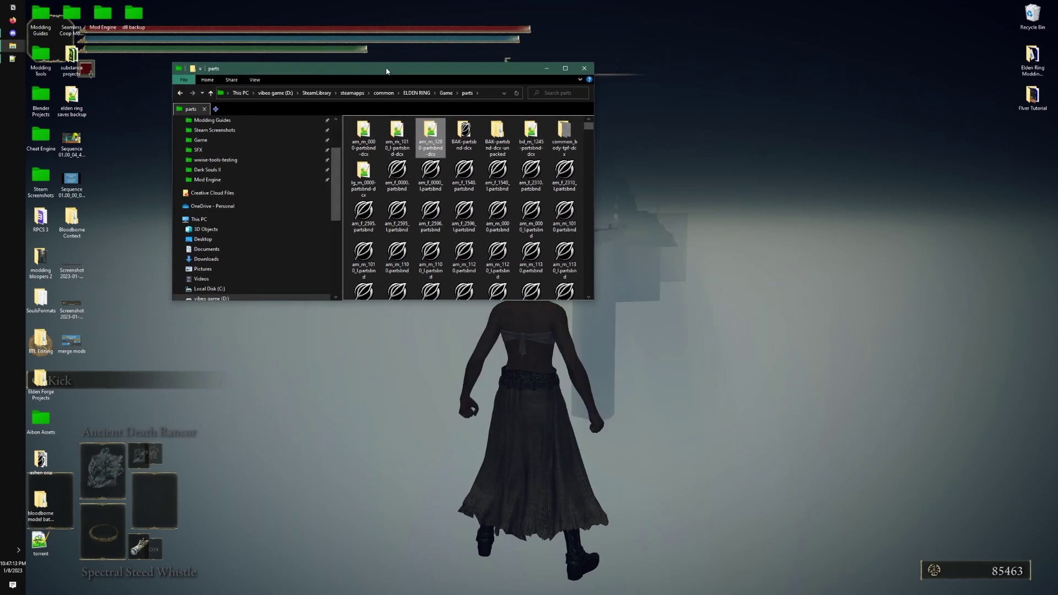